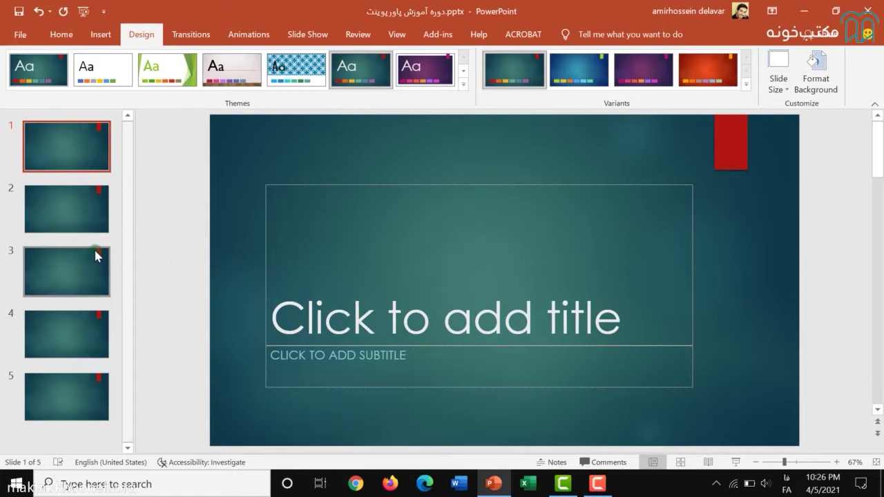
Try the blue-patterned and purple themes, ending with all five slides on the default Office Theme.
left_click(70, 251)
left_click(309, 81)
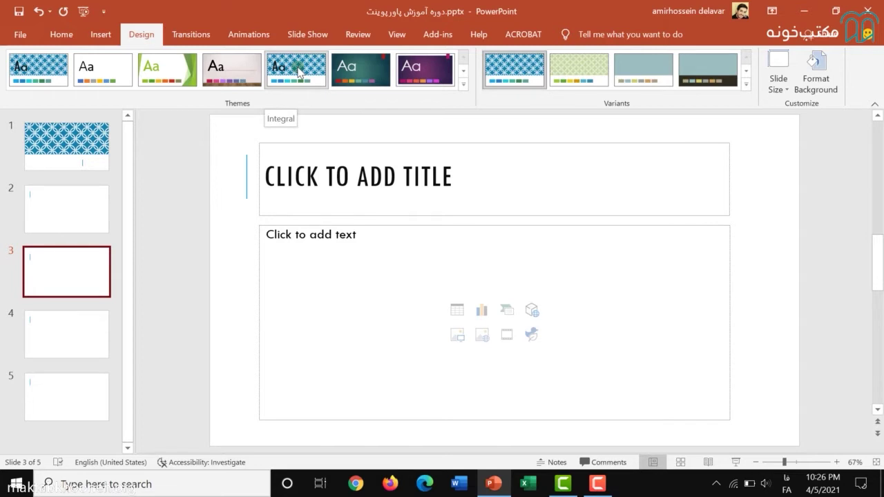
left_click(463, 83)
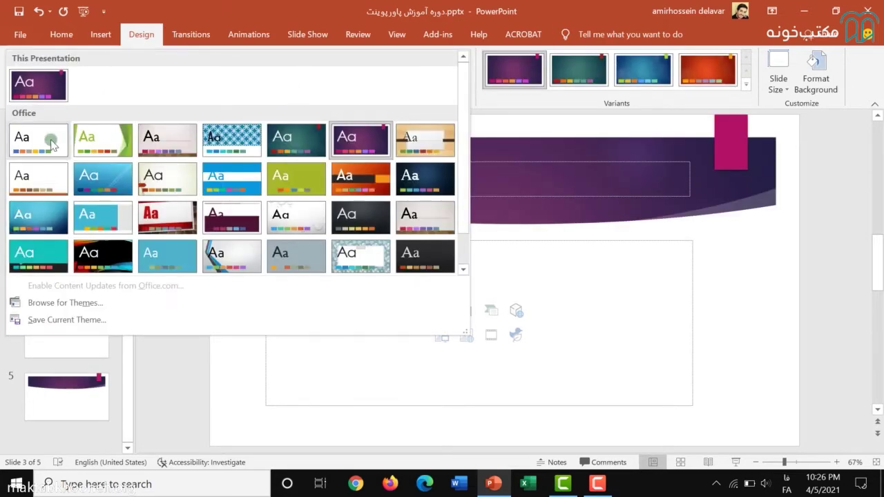
left_click(57, 140)
left_click(61, 137)
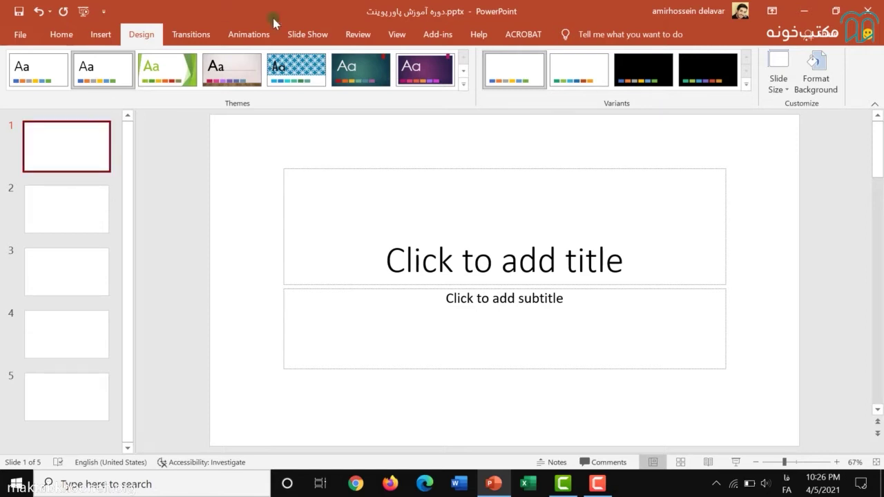
Apply the teal Ion theme with red accent to slide 1 only.
left_click(80, 169)
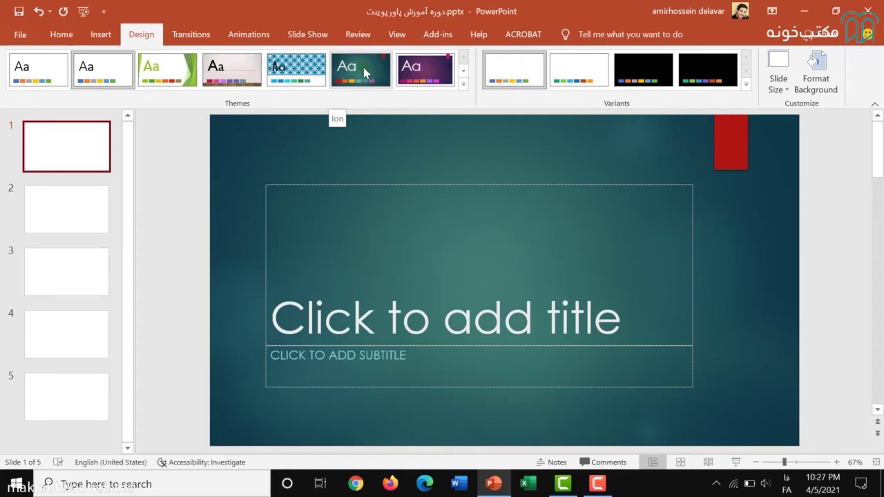
right_click(366, 74)
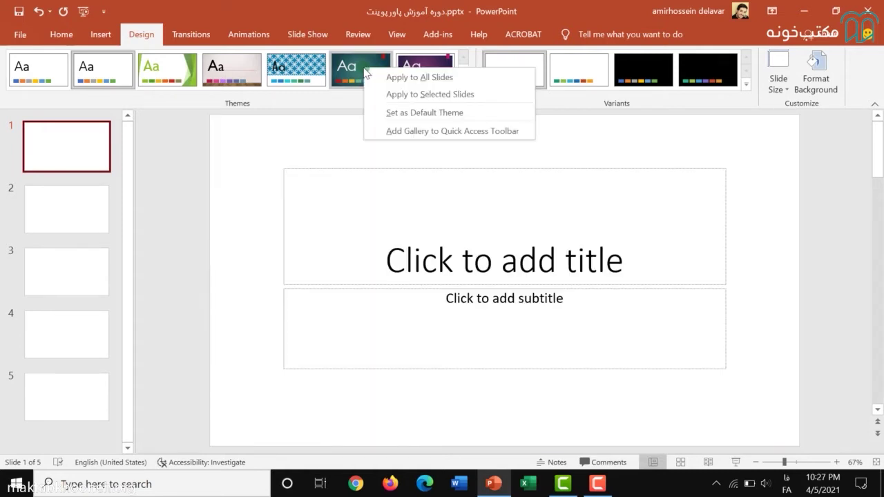
left_click(385, 78)
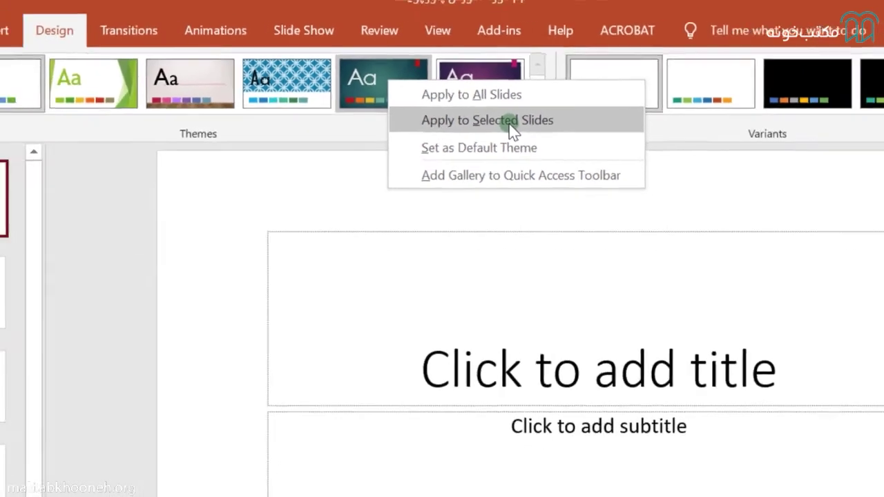
left_click(579, 159)
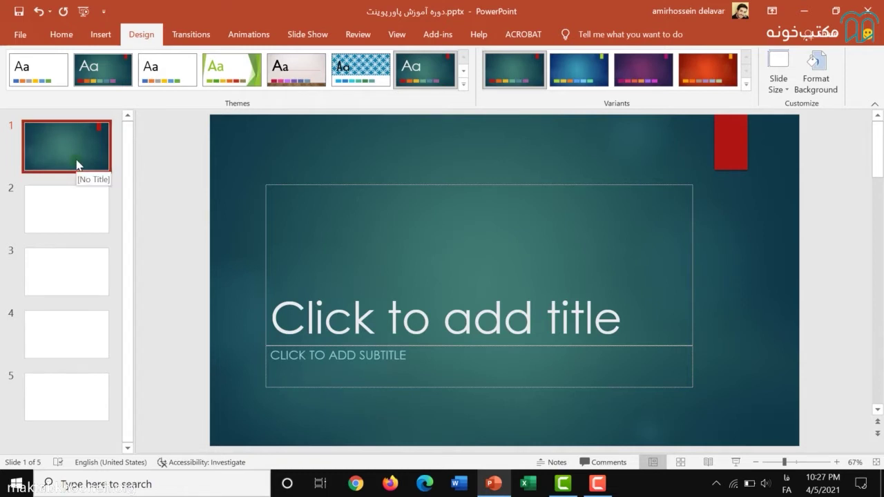
Select slides 1 and 2 together and apply the teal, then the blue-patterned theme to both.
left_click(104, 187)
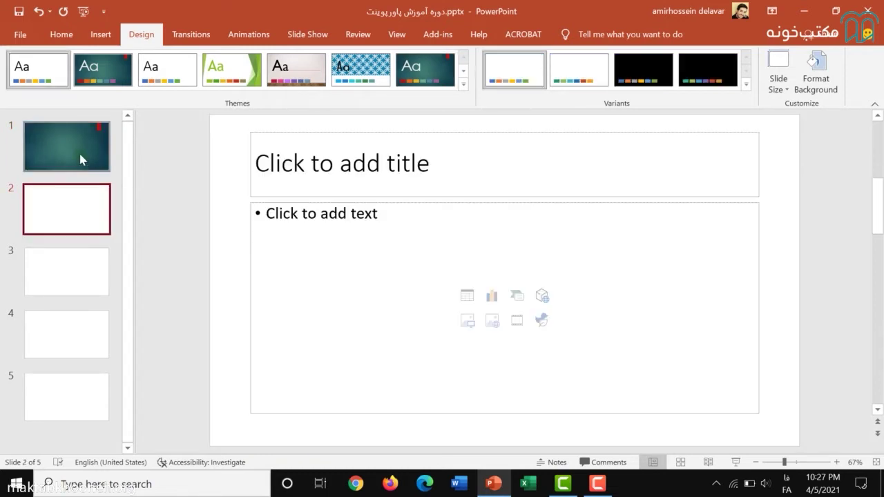
left_click(82, 160)
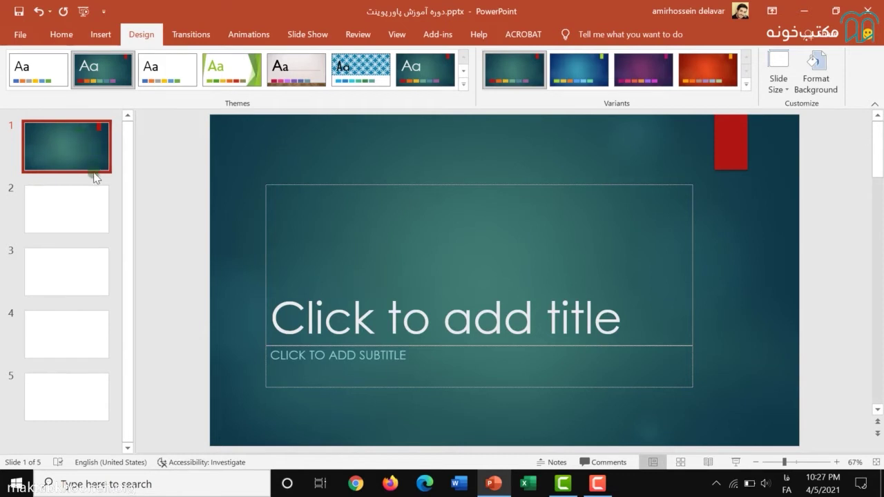
left_click(79, 202, "ctrl")
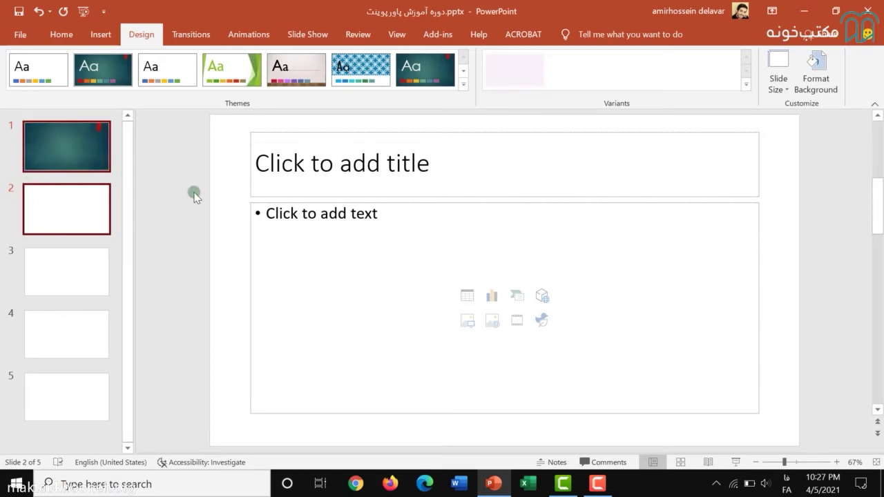
right_click(115, 74)
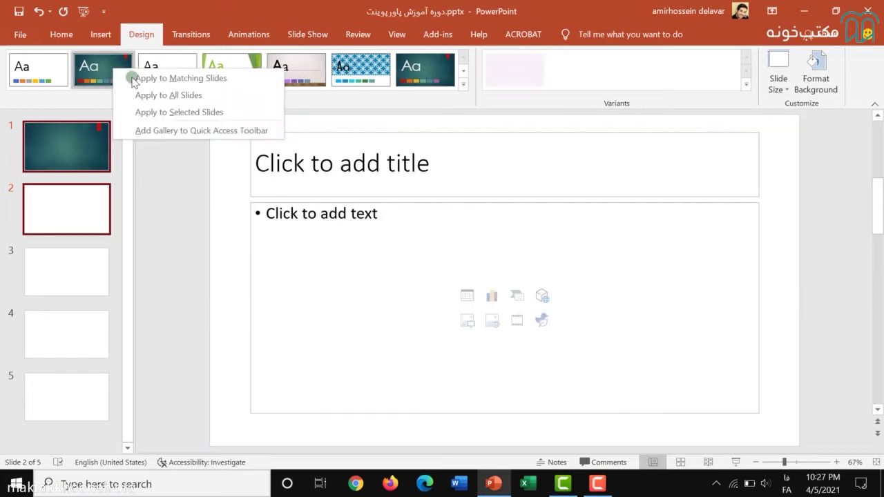
left_click(171, 114)
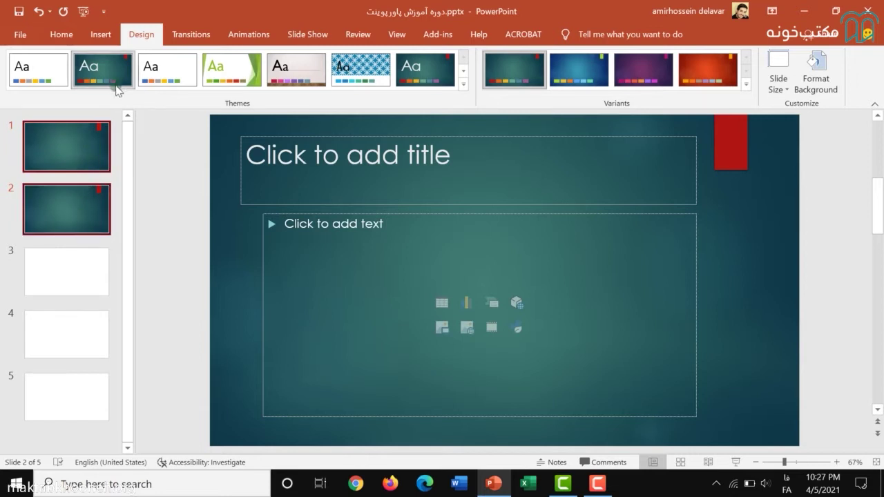
right_click(98, 80)
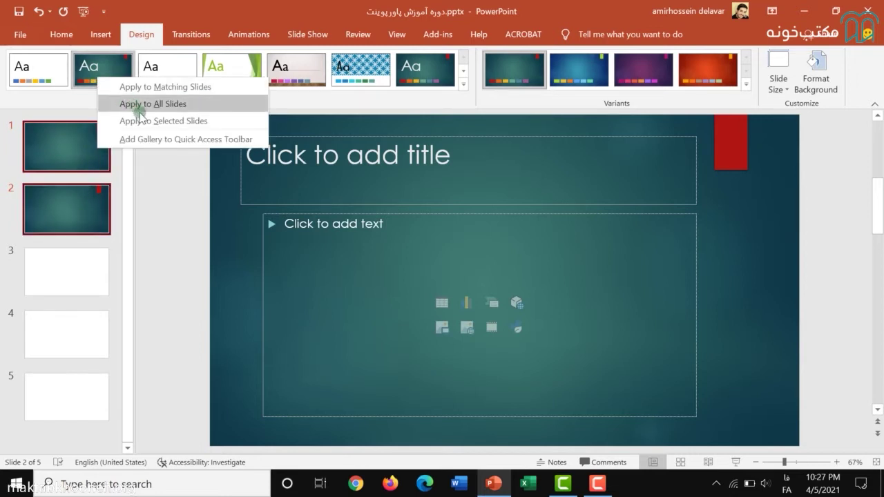
left_click(350, 73)
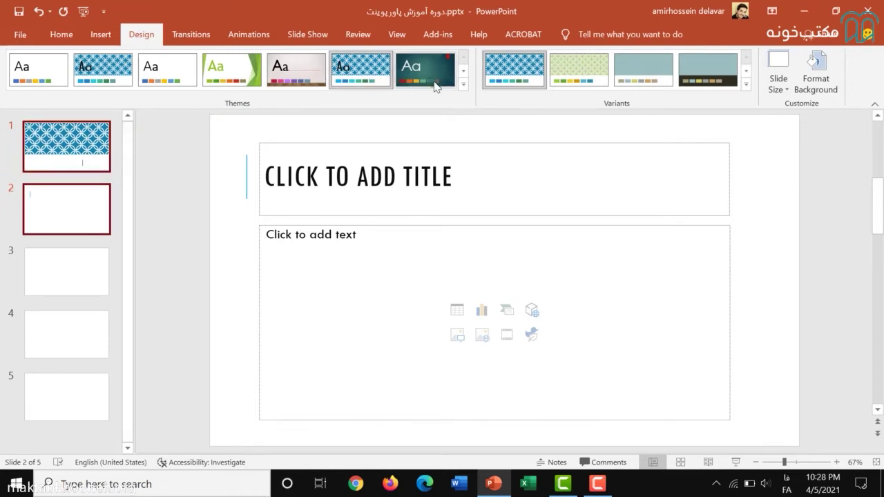
Apply the orange Berlin theme to slides 1–2 and a blue gradient theme to slide 3 only.
left_click(465, 87)
left_click(343, 197)
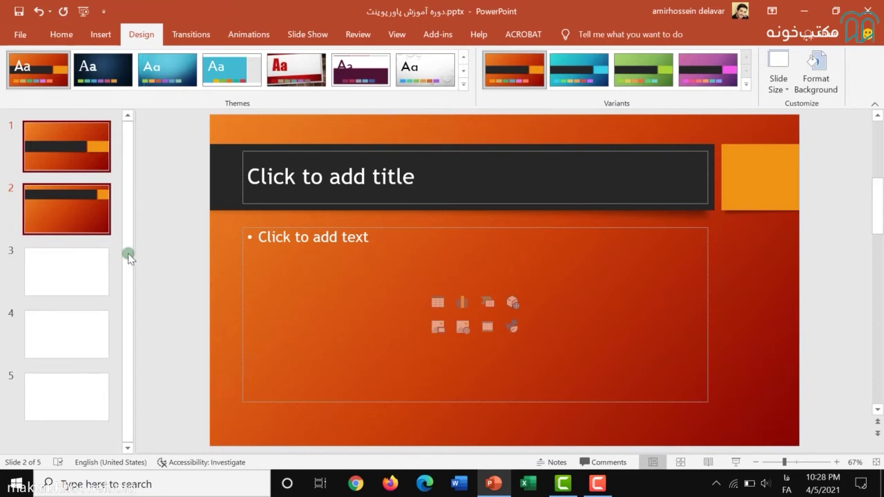
left_click(78, 287)
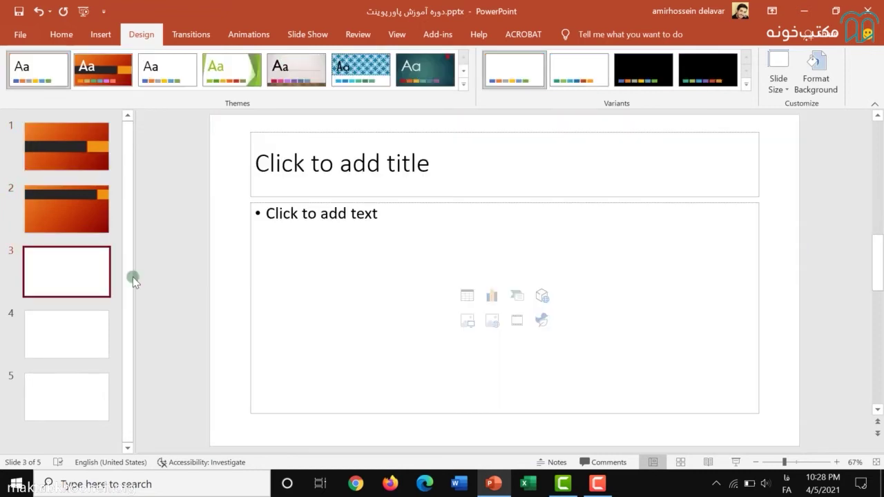
left_click(75, 333)
left_click(76, 286)
left_click(463, 83)
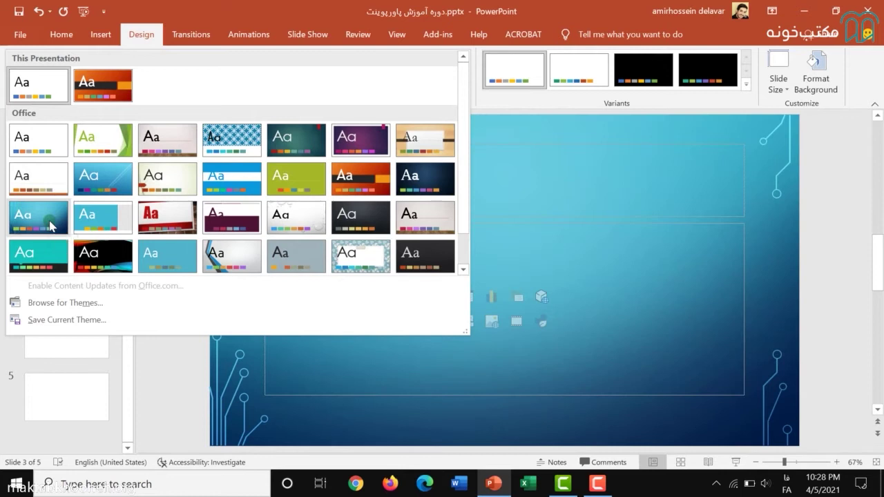
right_click(51, 226)
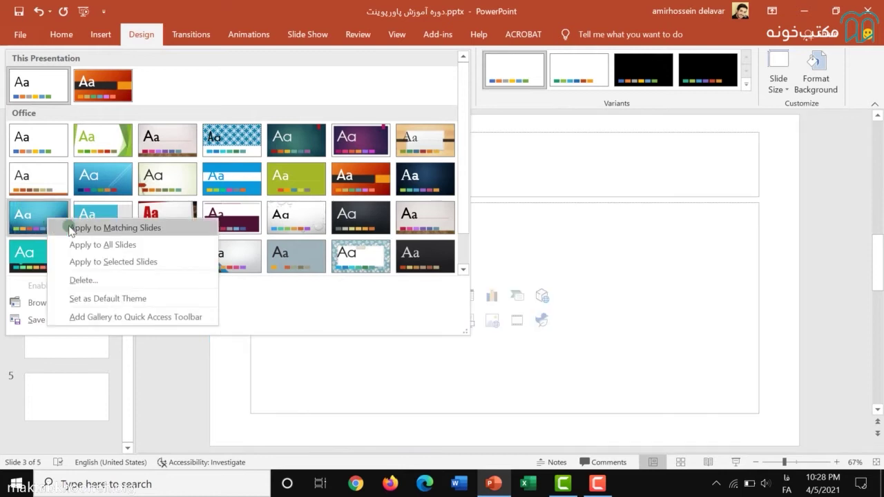
left_click(94, 267)
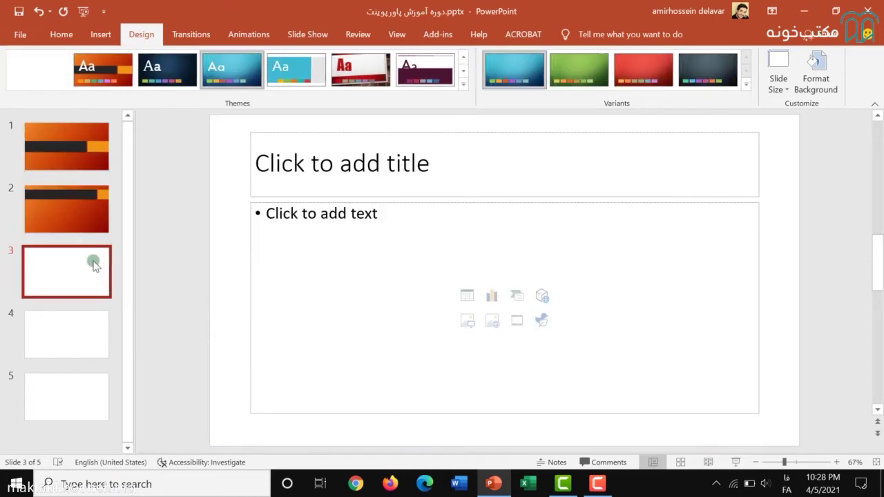
left_click(84, 344)
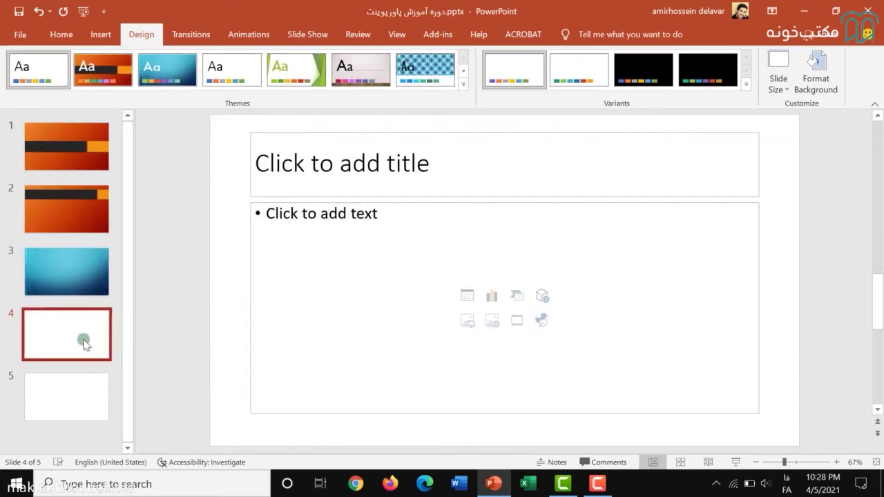
Give slide 4 alone the beige wood-framed theme.
right_click(429, 69)
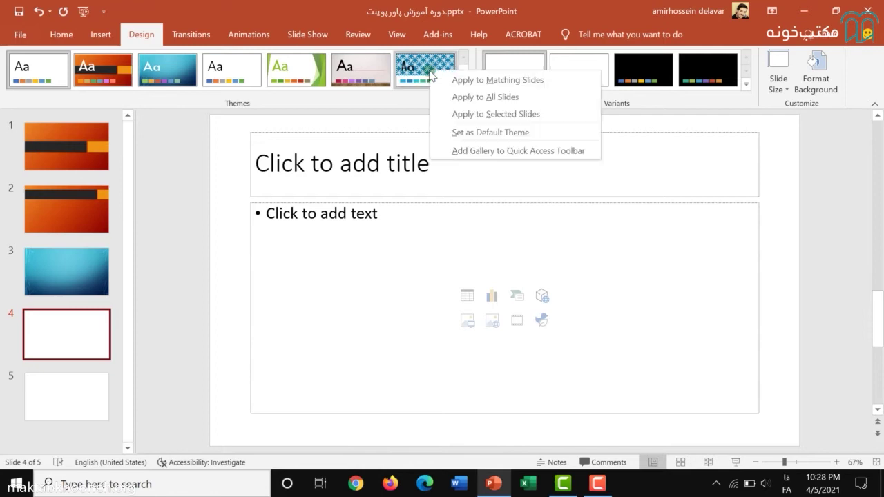
left_click(476, 114)
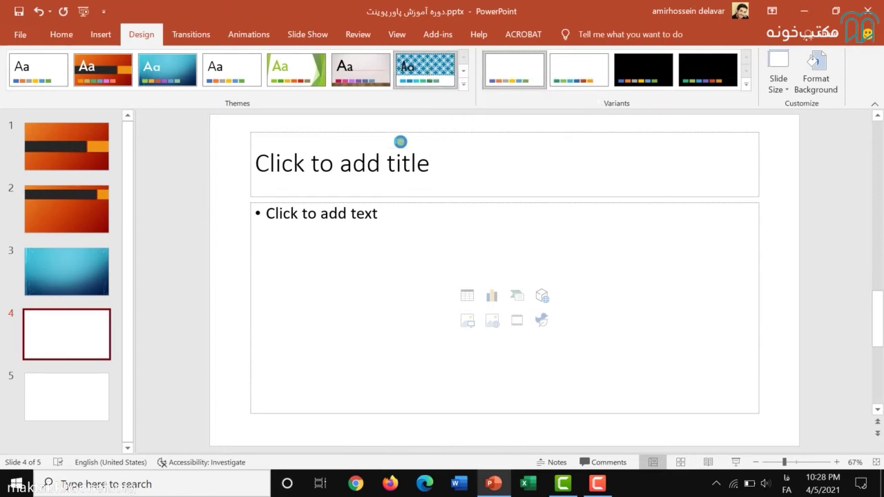
left_click(461, 84)
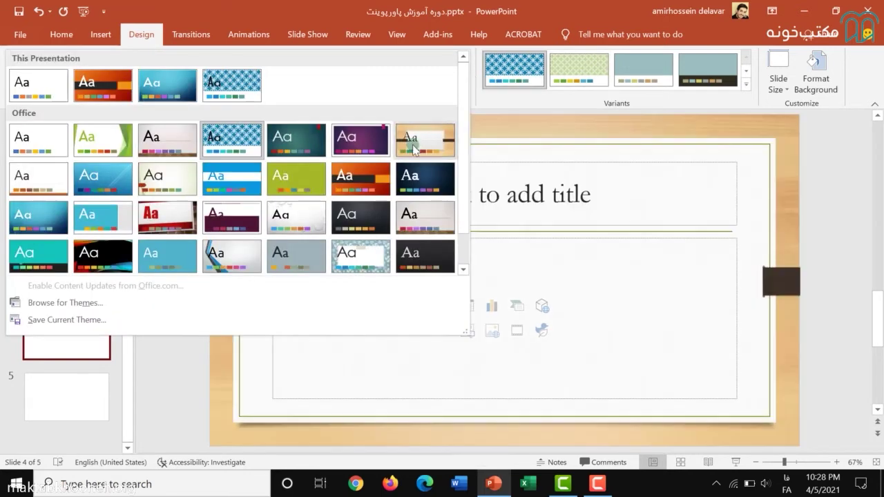
right_click(414, 151)
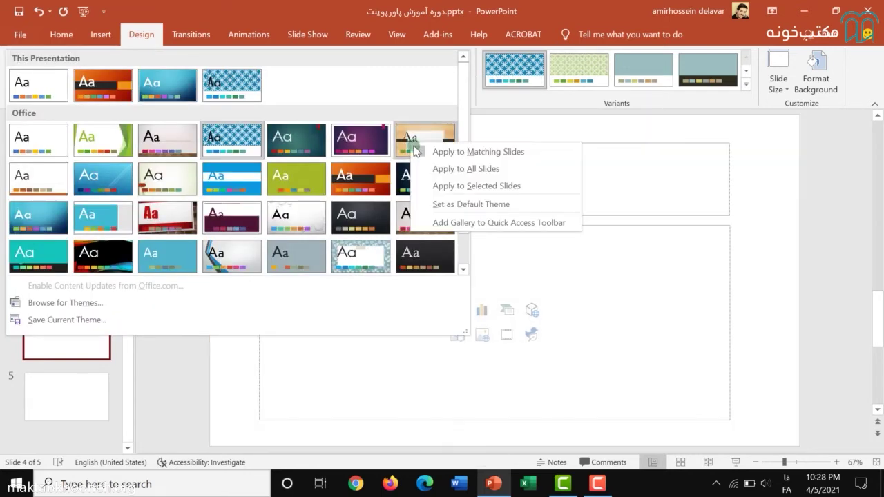
left_click(463, 185)
Apply the grey theme with blue and dark stripes to slide 5 only.
left_click(76, 399)
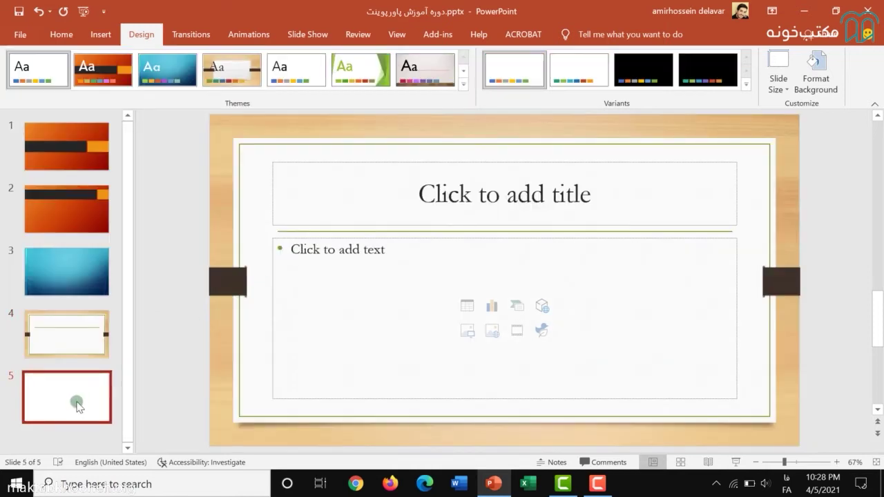
left_click(465, 83)
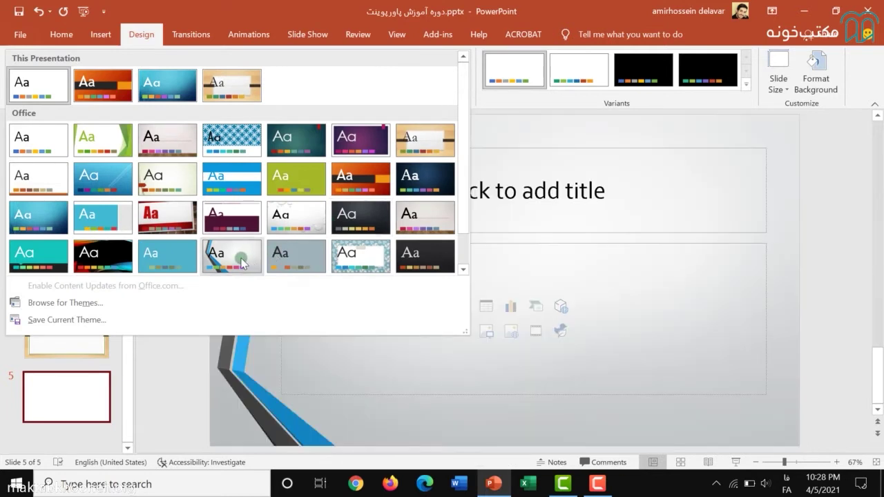
right_click(238, 257)
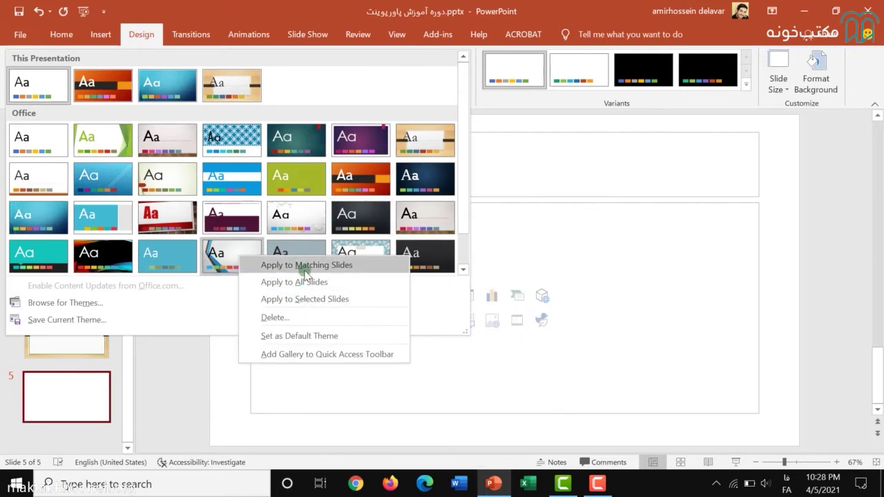
left_click(310, 296)
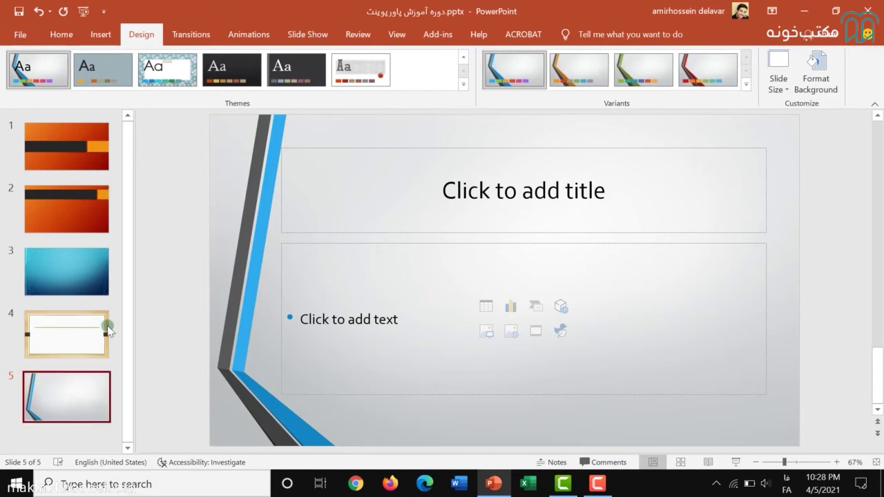
Step through the slides to slide 5 and apply its theme's green-stripe variant.
left_click(80, 151)
left_click(80, 211)
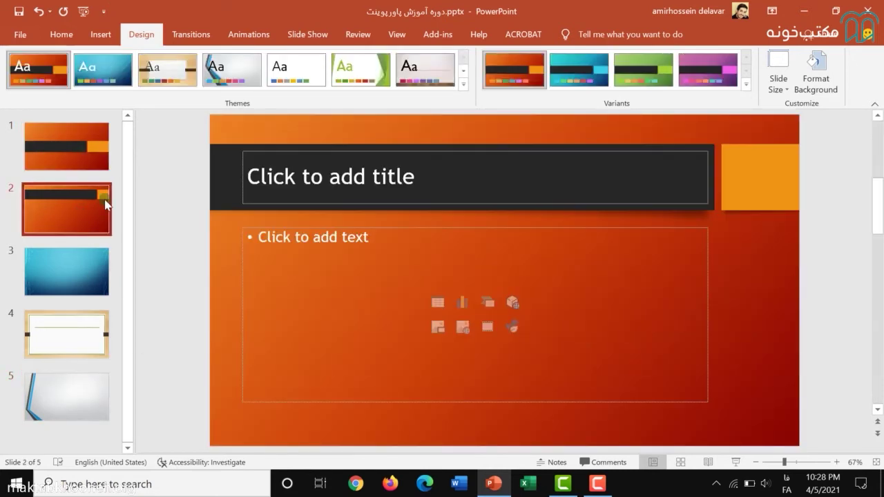
left_click(90, 264)
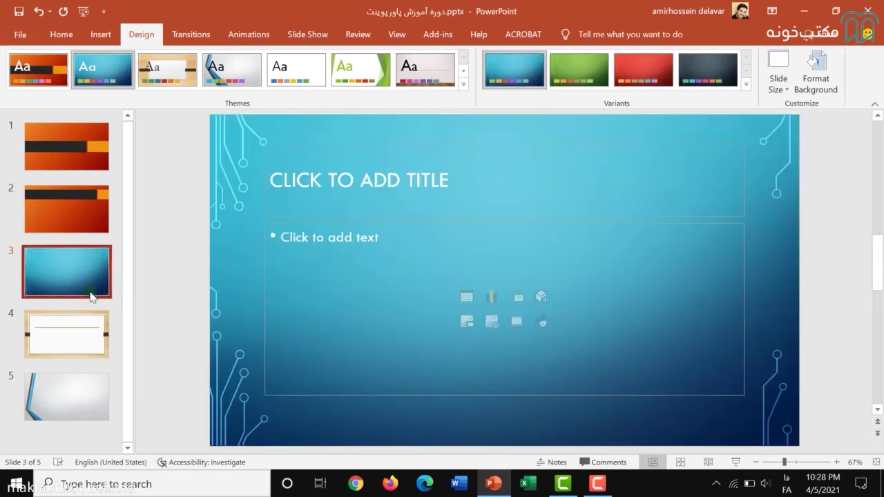
left_click(70, 344)
left_click(79, 390)
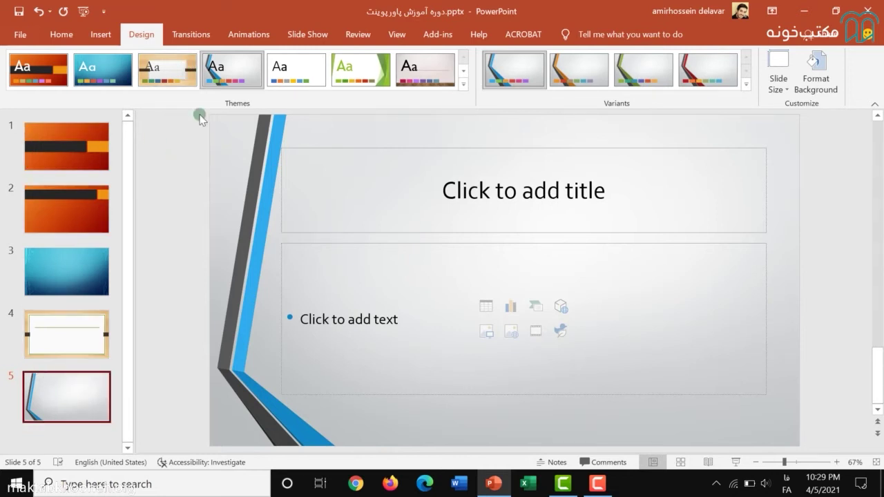
right_click(637, 82)
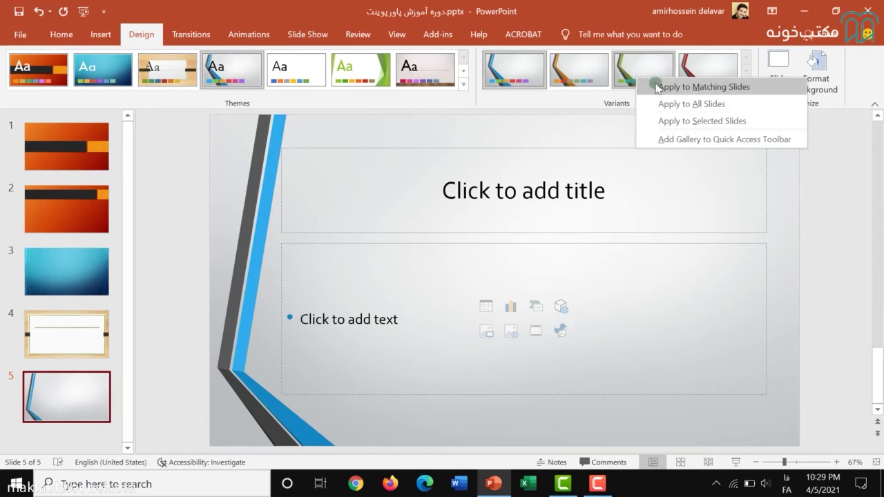
left_click(677, 122)
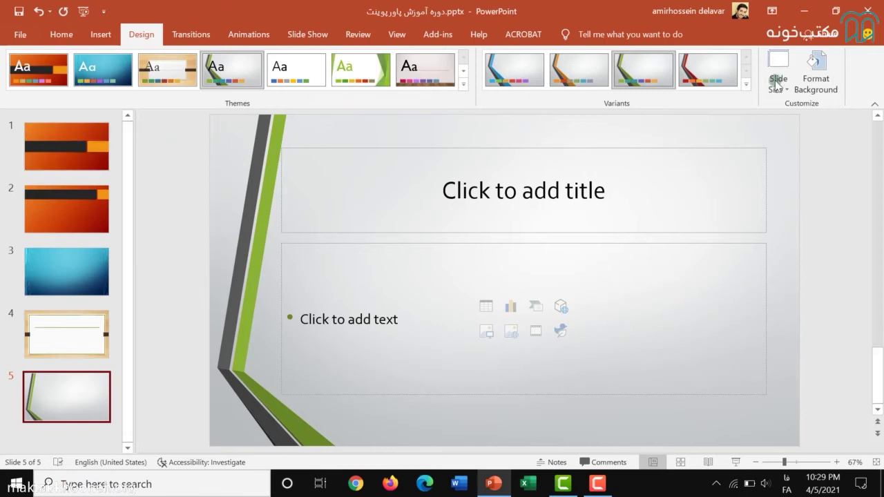
Give slide 1 a solid fill background and the Office theme.
left_click(88, 148)
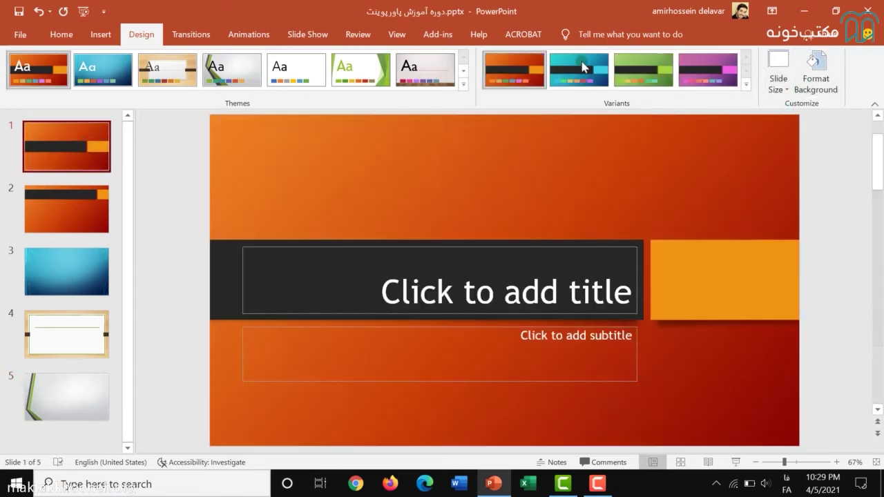
left_click(834, 66)
scroll(809, 232, "down", 2)
scroll(810, 235, "up", 2)
left_click(736, 203)
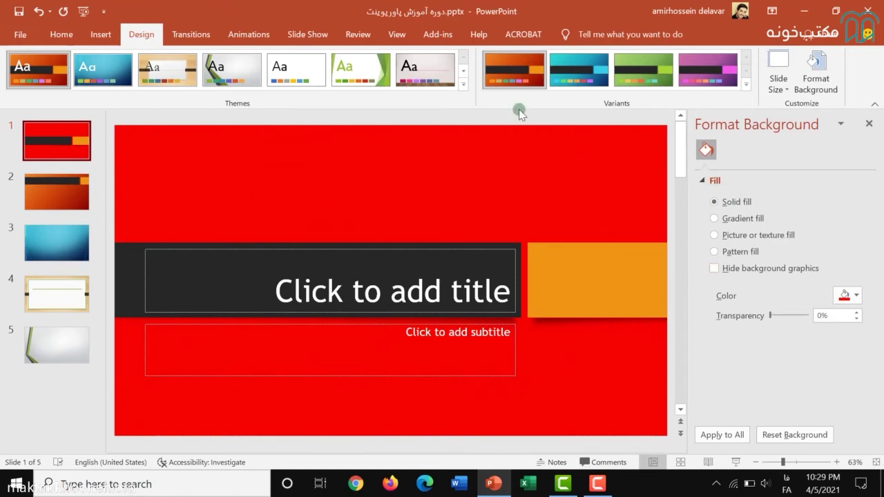
left_click(463, 82)
left_click(43, 135)
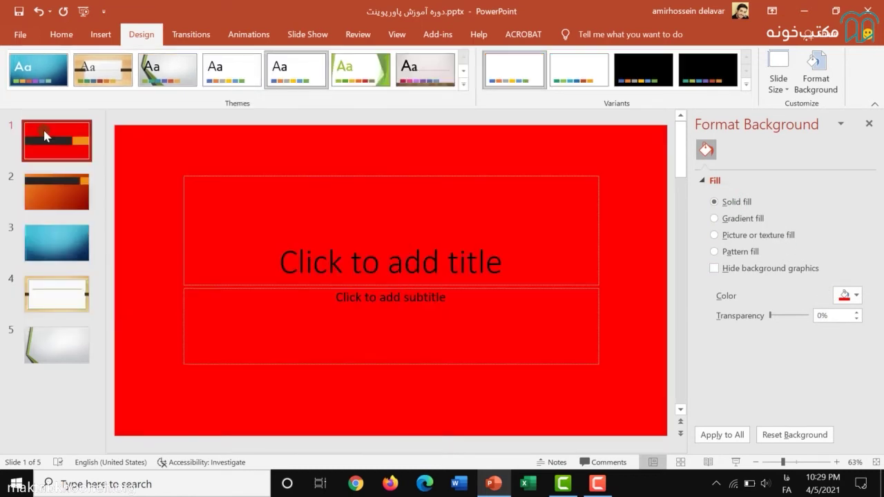
Make the solid background gold and apply it to all slides.
left_click(855, 297)
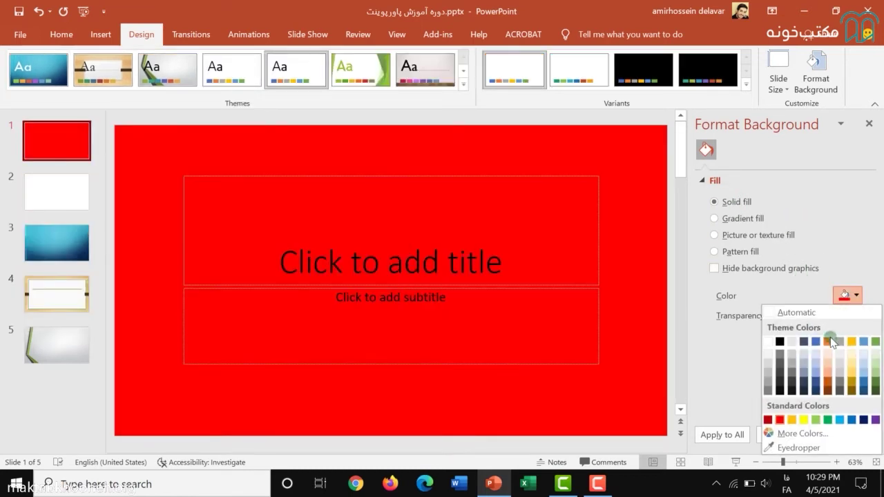
left_click(849, 340)
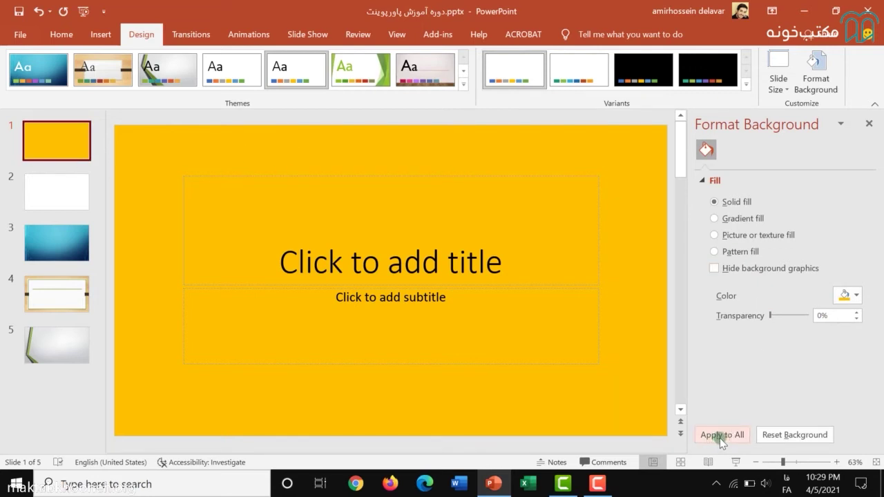
left_click(33, 146)
left_click(723, 437)
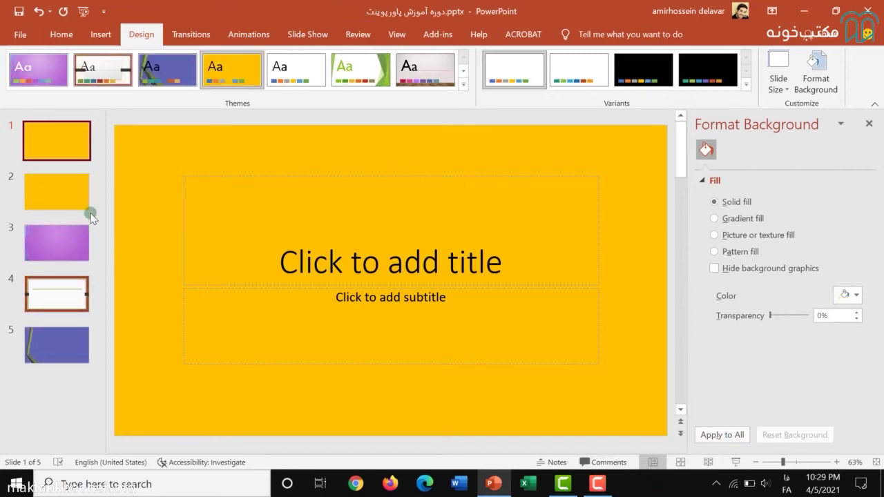
Apply the plain Office theme to every slide from slide 5.
left_click(74, 187)
left_click(73, 248)
left_click(75, 306)
left_click(75, 340)
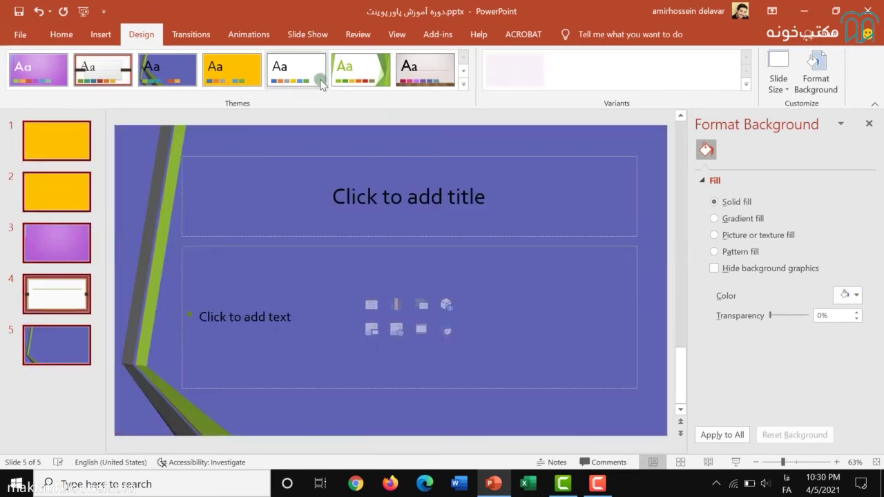
left_click(463, 71)
left_click(462, 84)
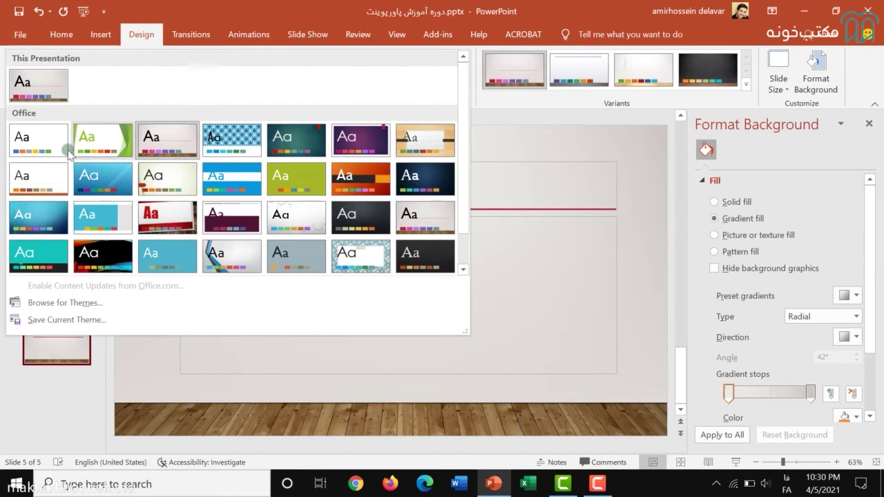
left_click(44, 145)
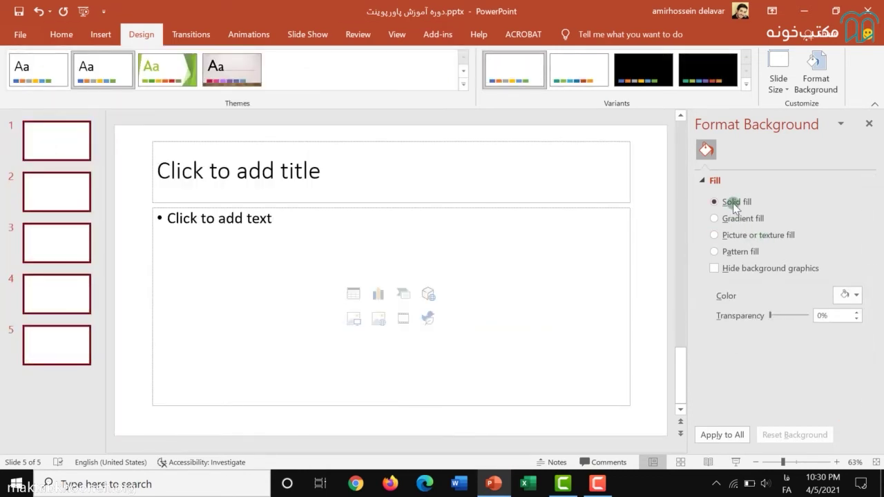
Set the background colour to gold, apply it to all slides, and close the pane.
left_click(849, 296)
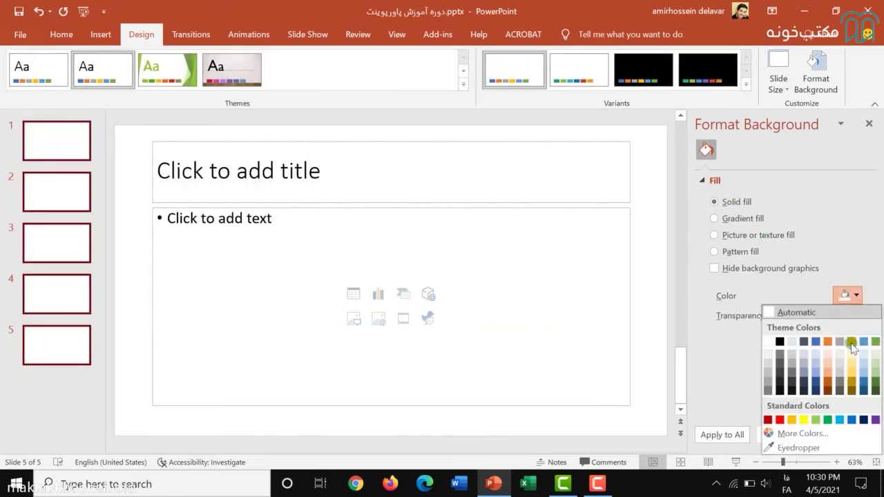
left_click(852, 341)
left_click(722, 435)
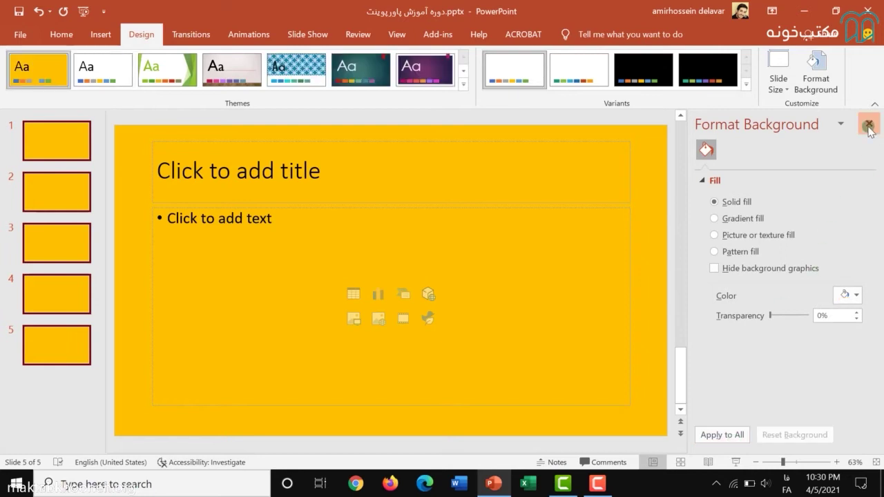
left_click(869, 123)
Select slides 1–3 in the thumbnail pane, then reselect slide 1 alone.
left_click(87, 143)
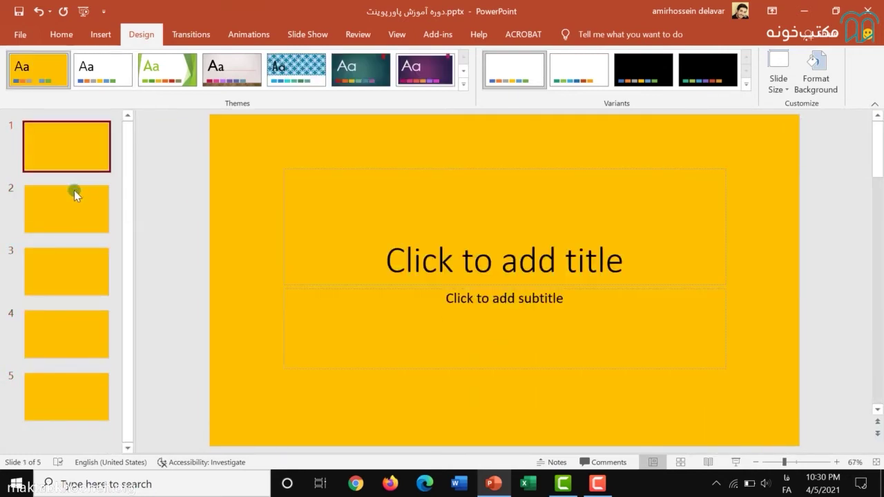
left_click(82, 220, "ctrl")
left_click(68, 278, "ctrl")
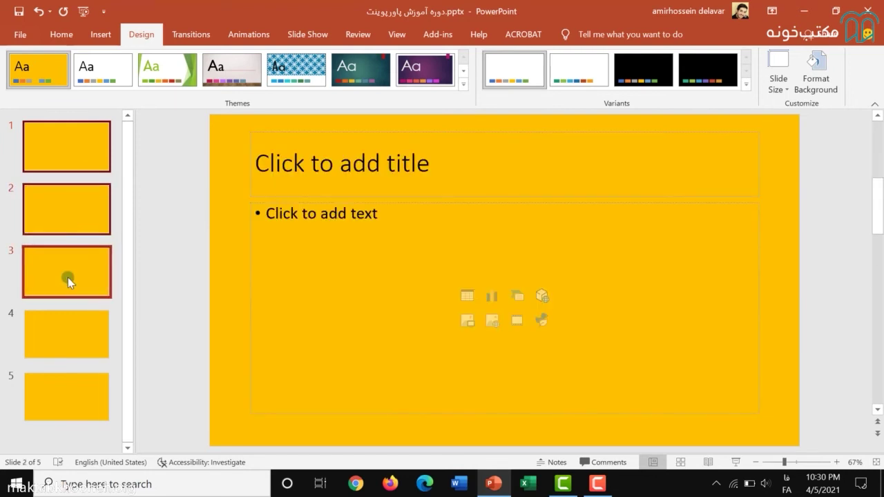
left_click(90, 141)
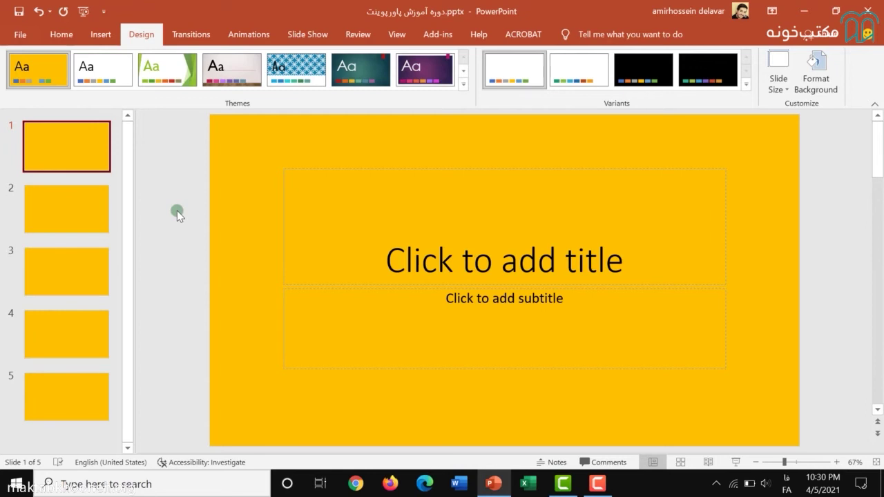
Select slides 1–3, give them a solid green background, and close the Format Background pane.
left_click(75, 201, "ctrl")
left_click(75, 256, "ctrl")
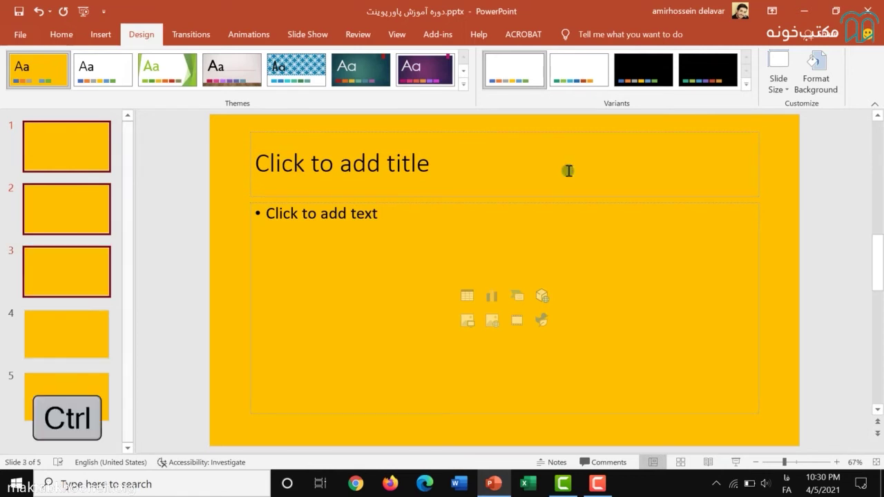
left_click(817, 75)
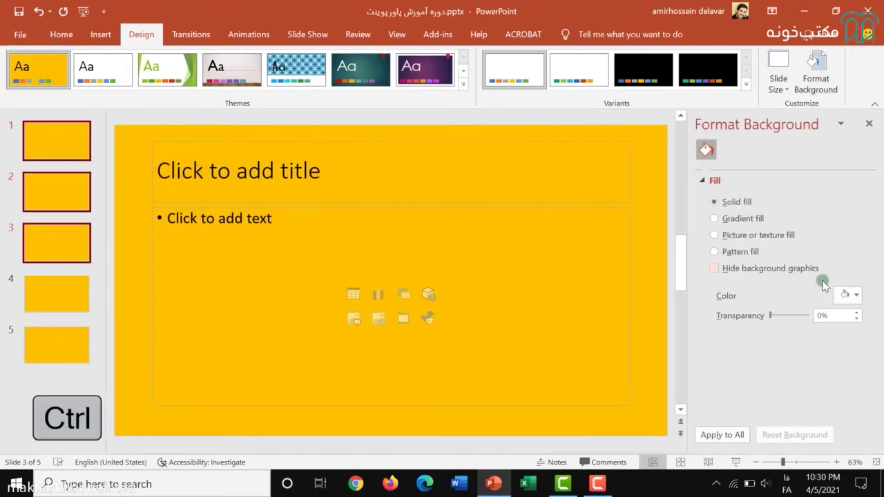
left_click(846, 296)
left_click(873, 339)
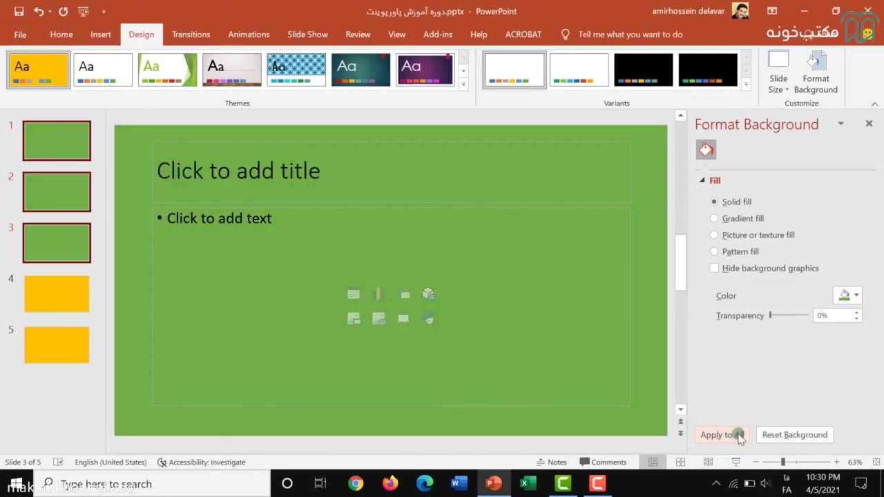
left_click(872, 123)
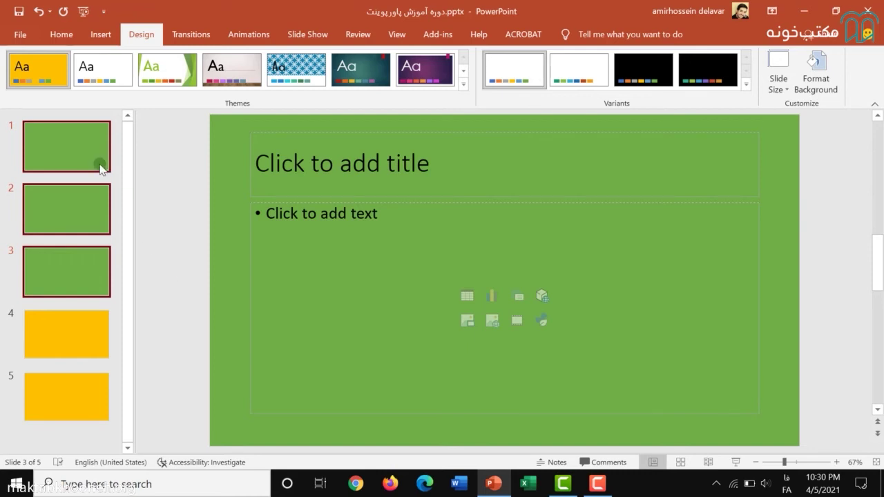
Look over the Insert and Home ribbon tools, keeping the green slides at the deck's start.
left_click(98, 41)
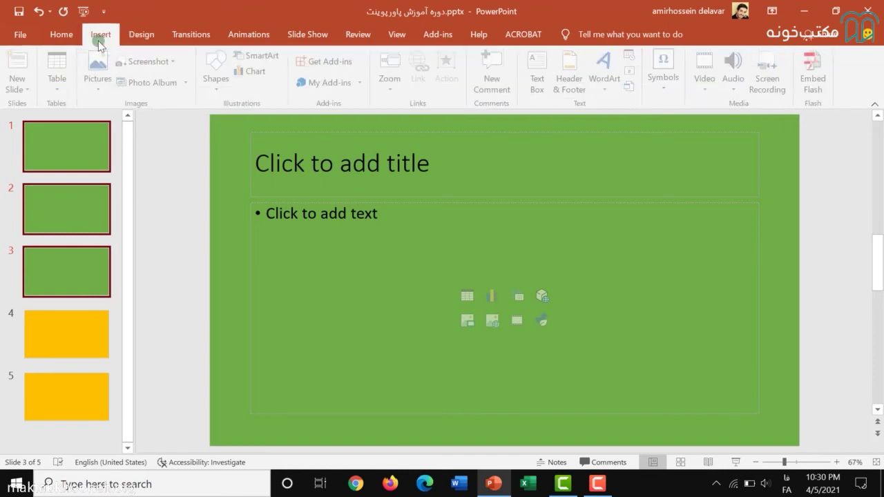
left_click(68, 32)
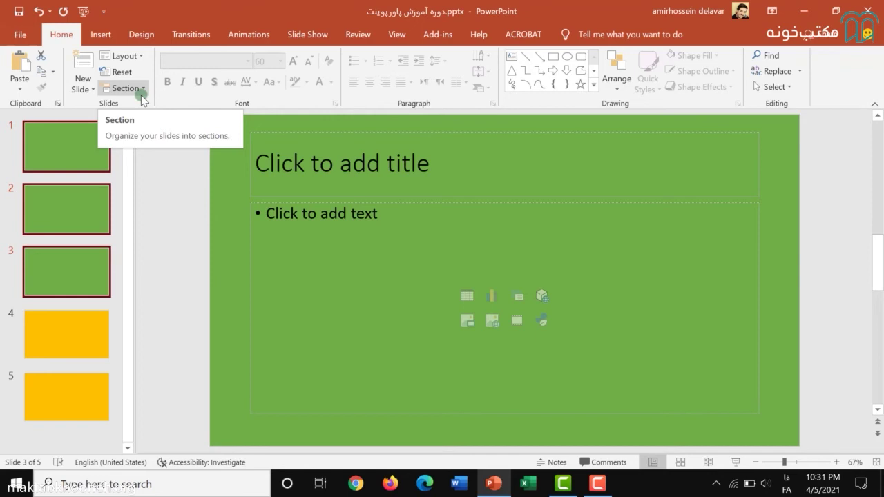
left_click_drag(74, 240, 90, 149)
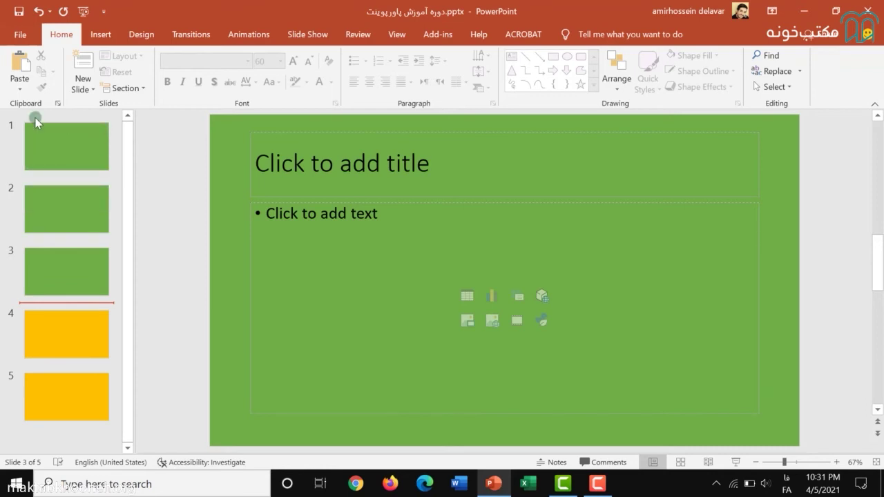
left_click_drag(34, 122, 34, 121)
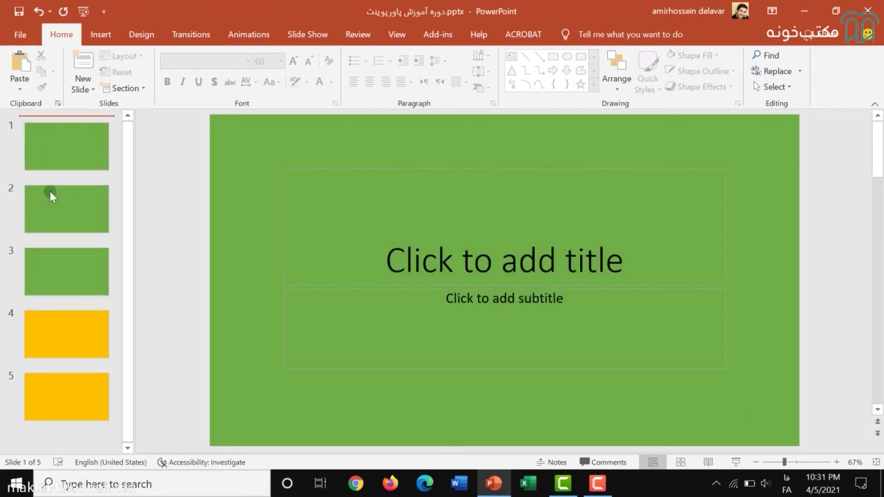
Group green slides 1–3 into a new section named 'ورزش فوتبال'.
left_click(85, 152)
left_click(78, 204, "ctrl")
left_click(87, 276, "ctrl")
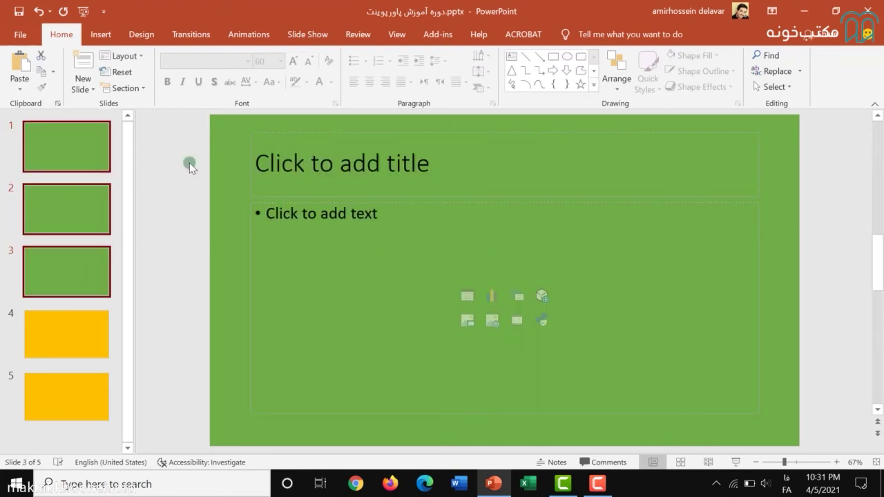
left_click(132, 88)
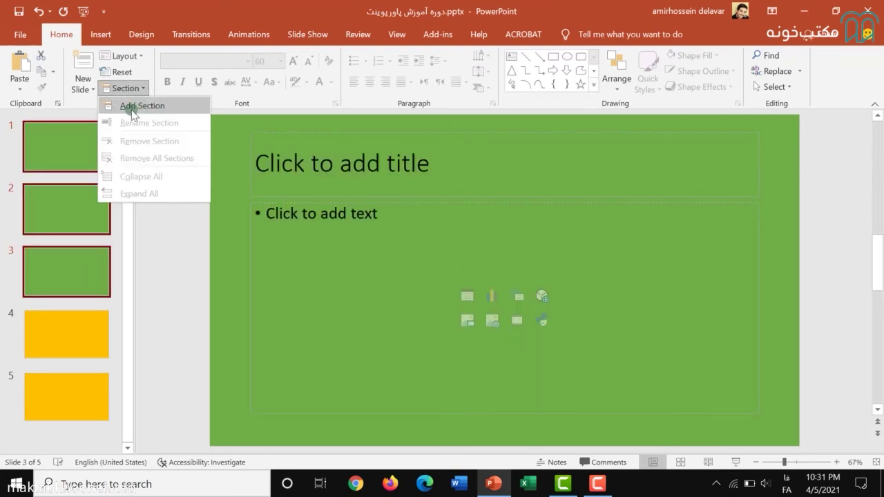
left_click(137, 107)
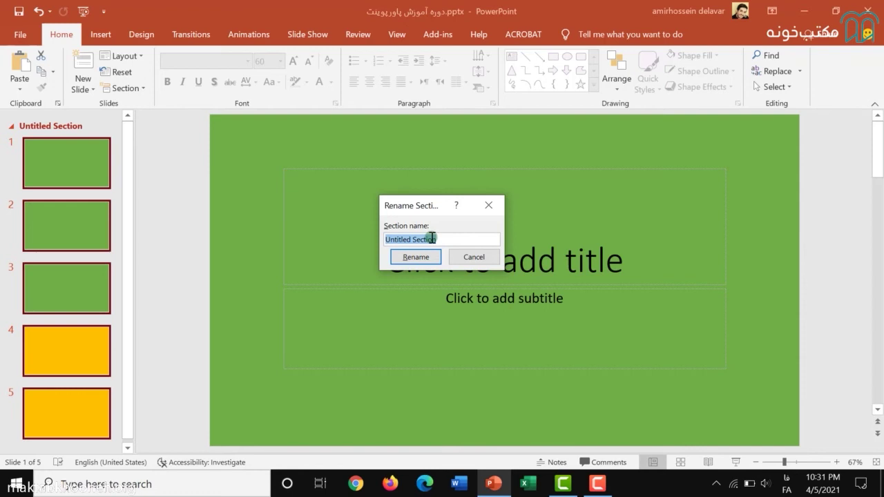
type("فوتبال")
key("Return")
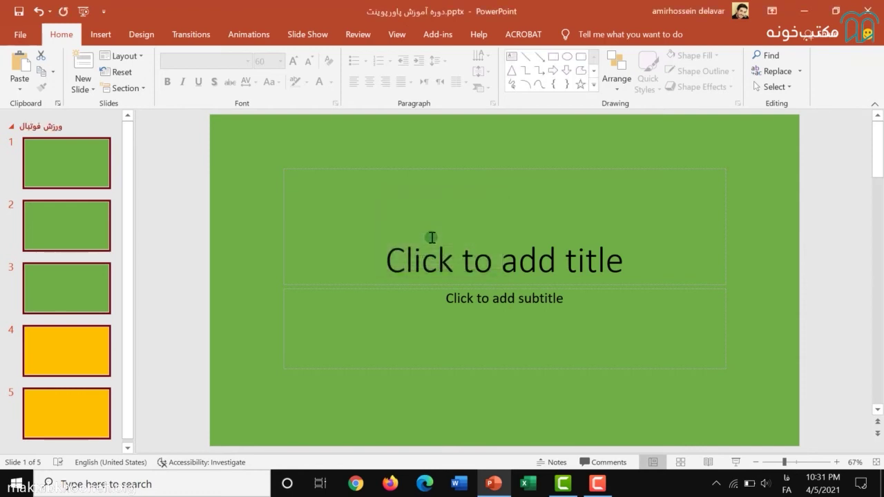
Dismiss the tip and display yellow slide 4 in the editor.
left_click(294, 218)
left_click(74, 314)
left_click(69, 360)
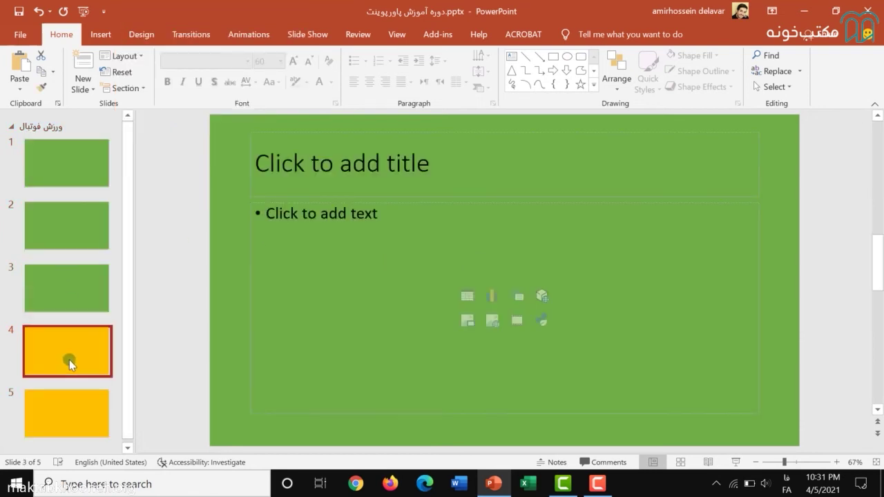
Start a second section named 'ورزش والیبال' at slide 4, covering slides 4–5.
left_click(133, 89)
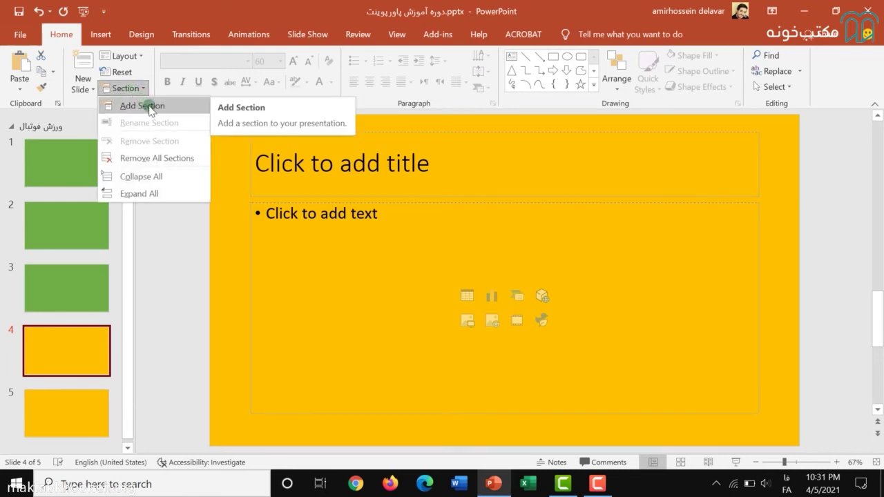
left_click(142, 106)
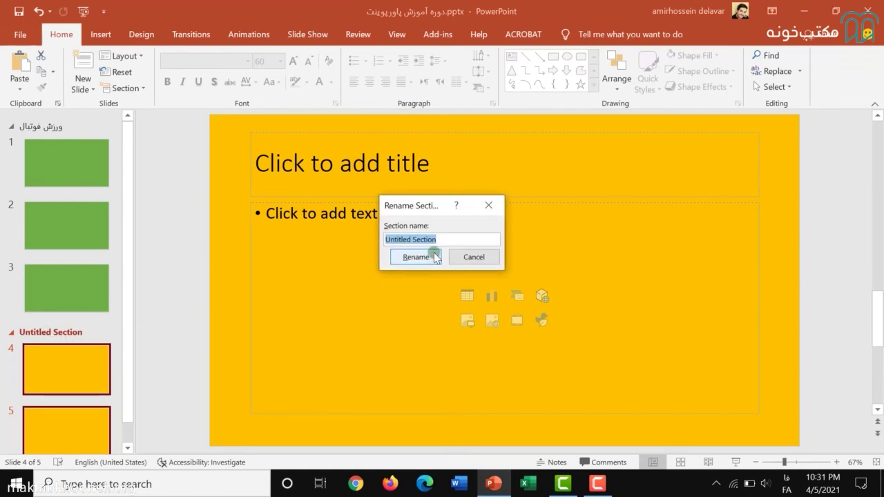
type("ورزش والیبا")
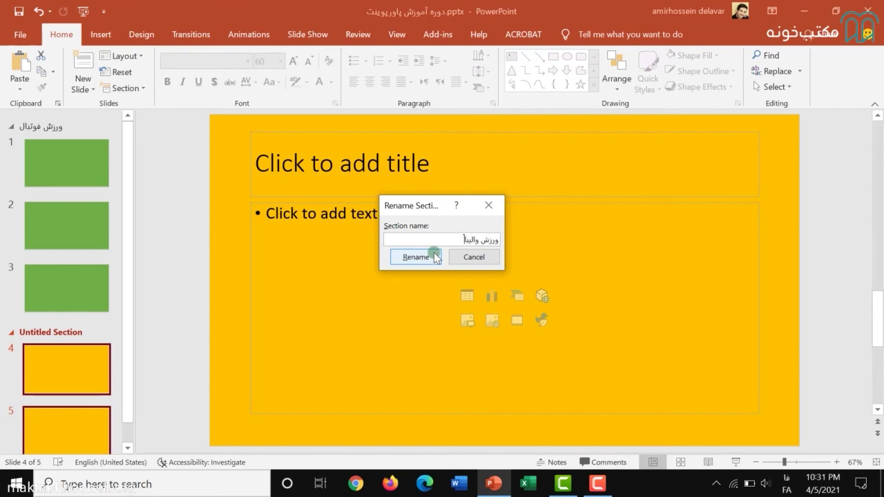
left_click(435, 256)
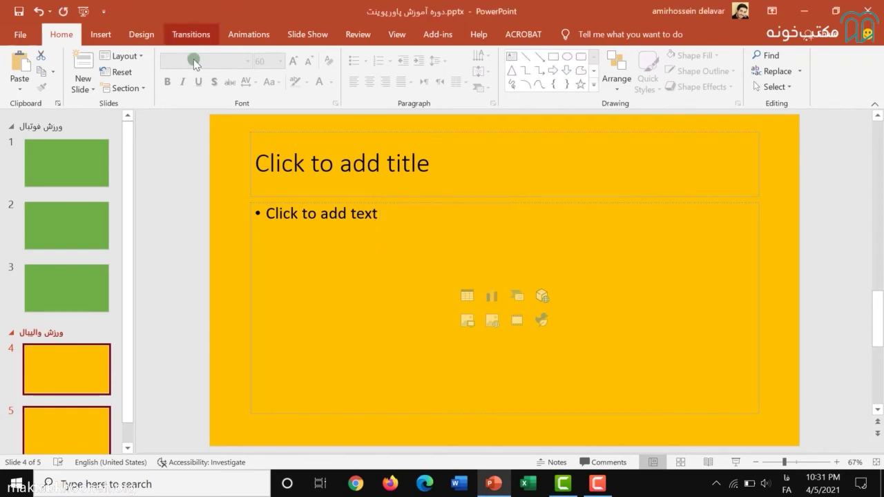
mouse_move(125, 126)
left_mouse_down()
mouse_move(132, 140)
mouse_move(130, 125)
left_mouse_up()
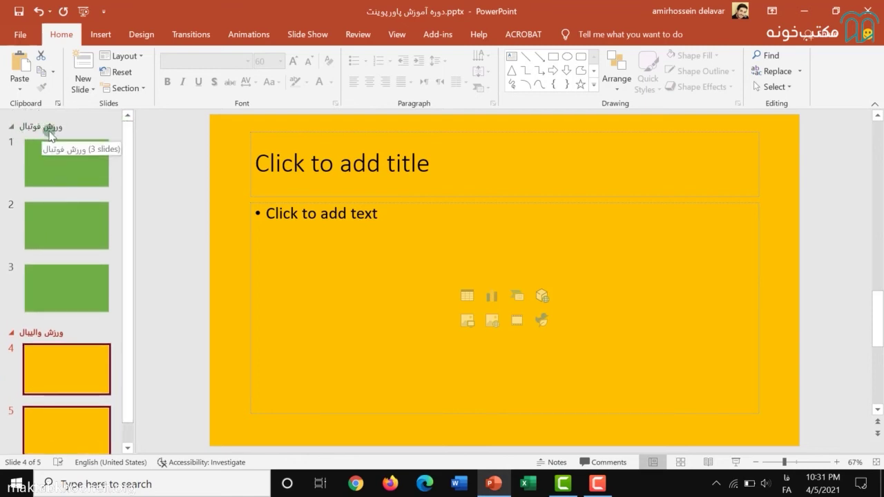
scroll(63, 345, "down", 1)
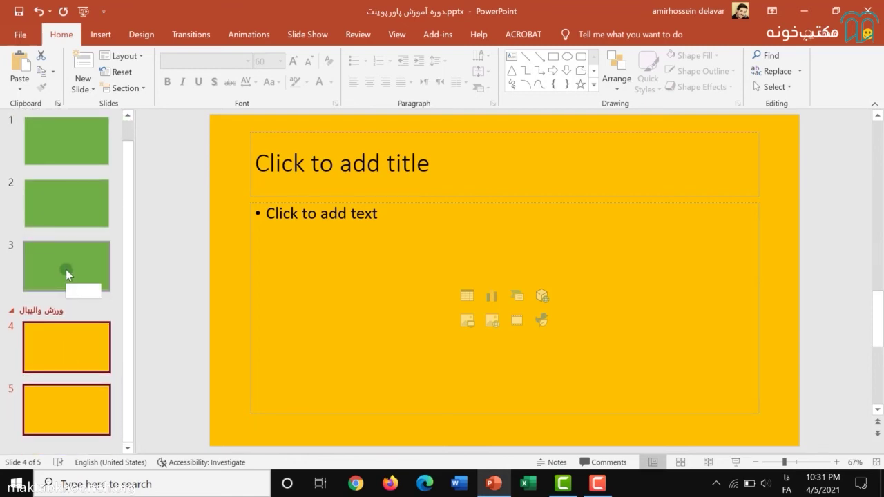
scroll(67, 275, "up", 1)
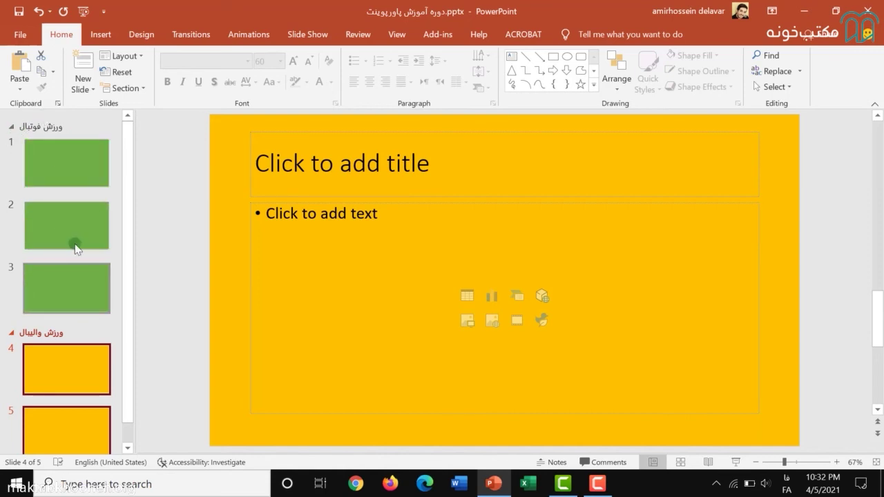
left_click(12, 127)
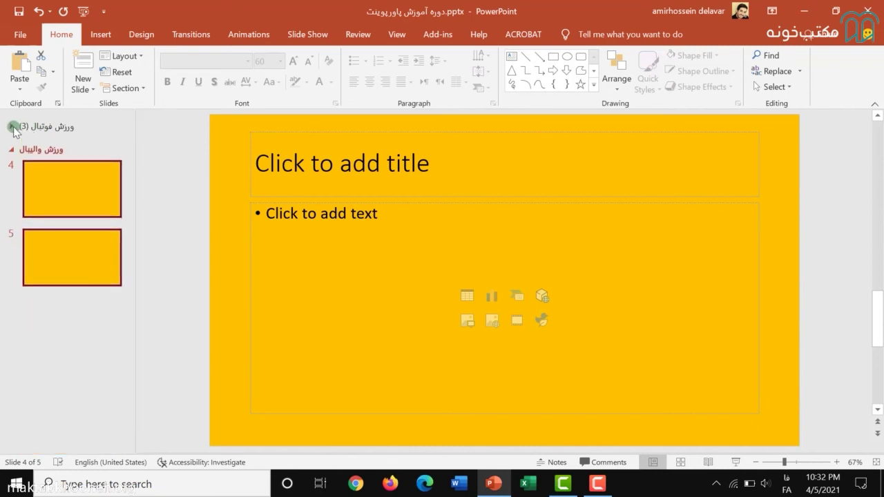
left_click(36, 336)
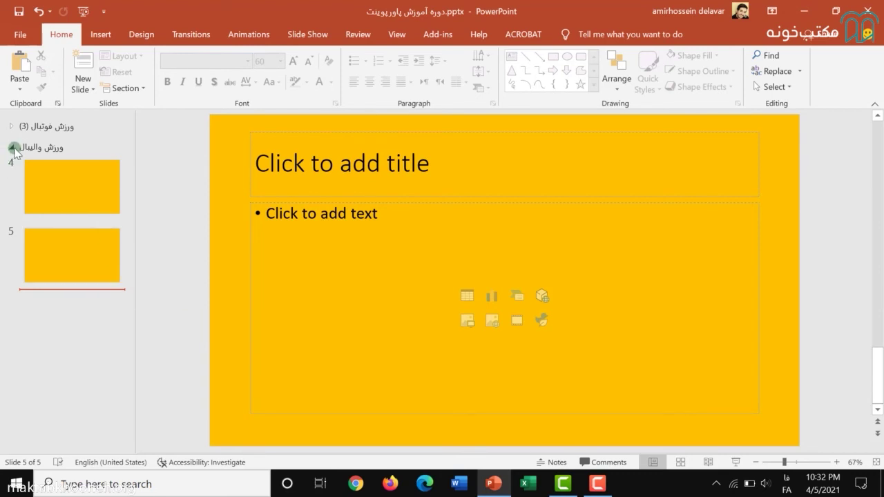
left_click(14, 148)
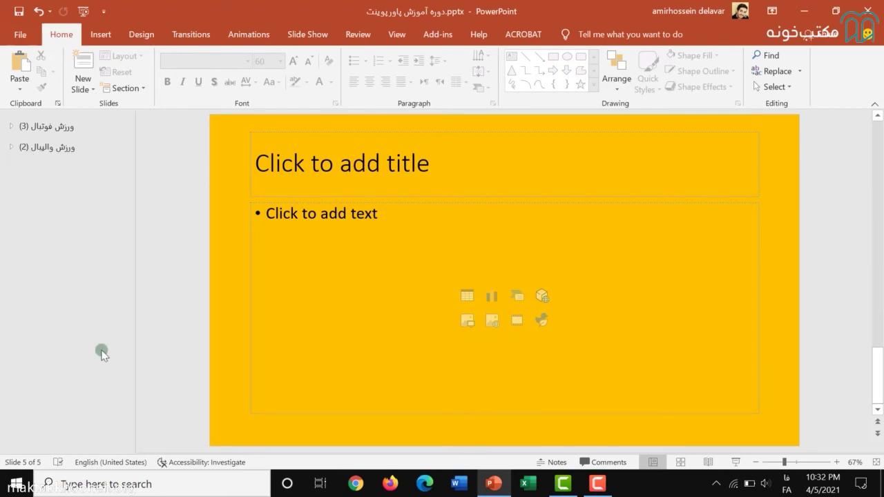
left_click(12, 147)
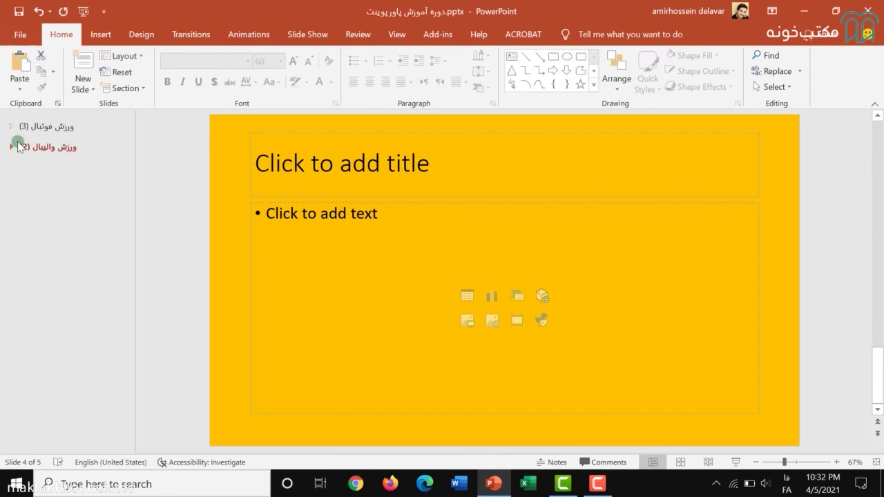
left_click(12, 147)
Apply the Section Header layout to slide 1 and check the result.
left_click(10, 126)
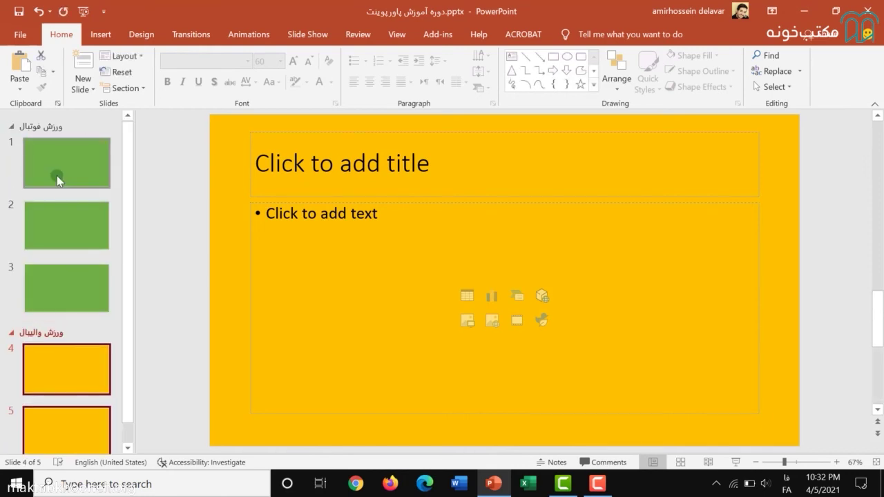
left_click(58, 177)
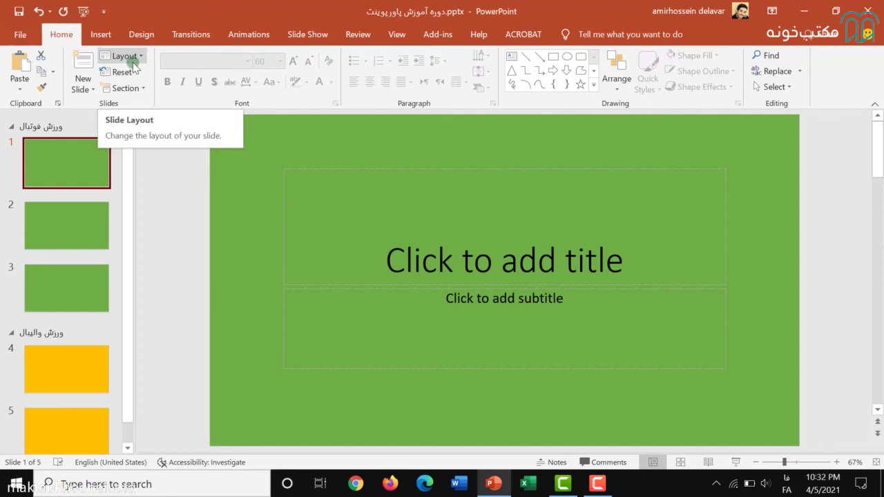
left_click(82, 182)
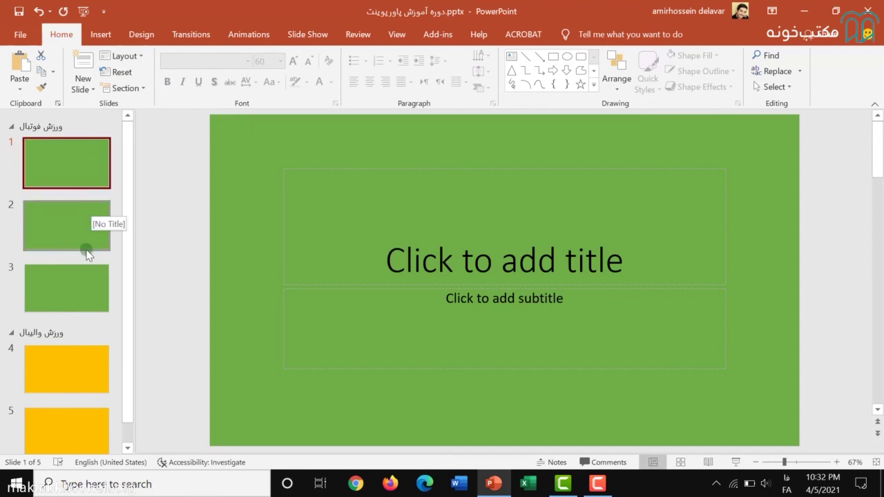
left_click(123, 56)
left_click(284, 114)
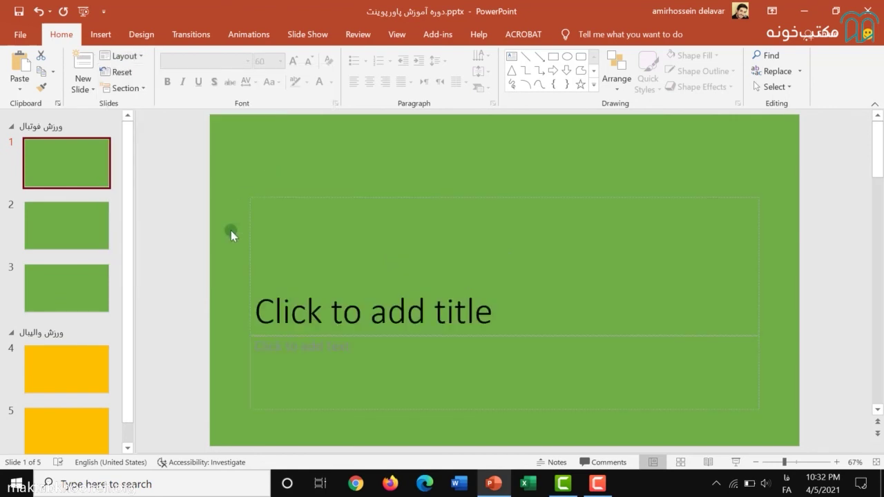
left_click(110, 236)
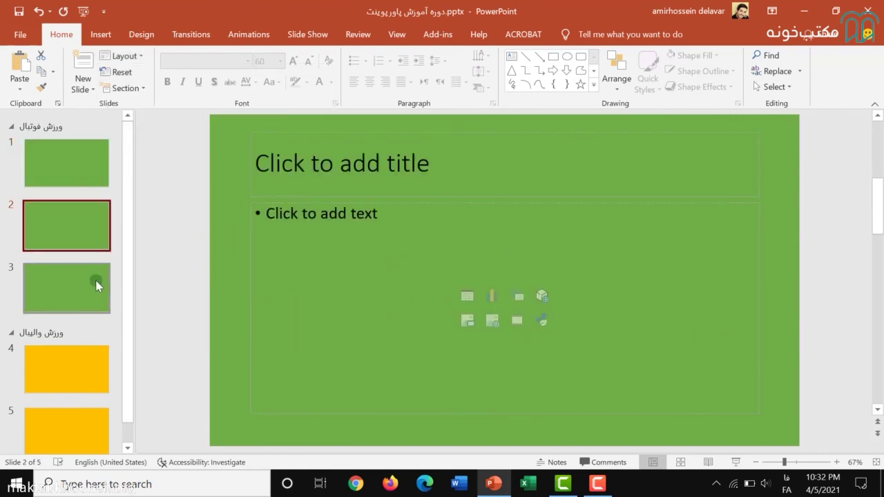
left_click(75, 163)
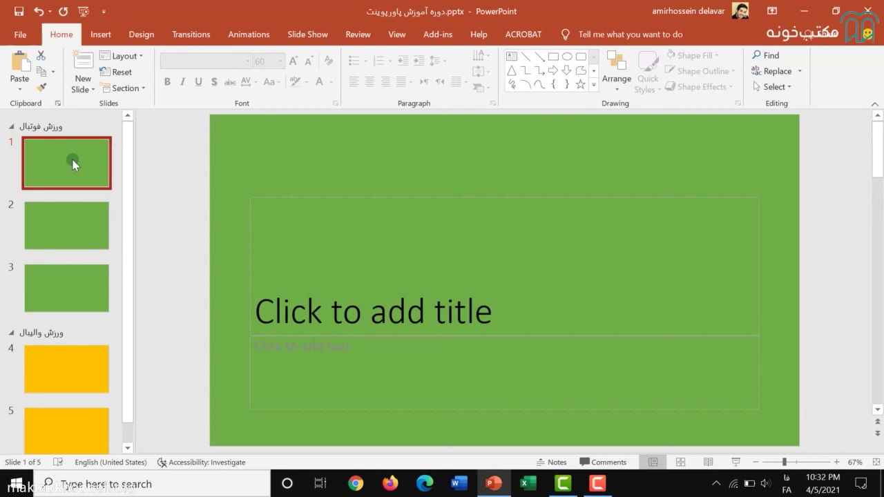
Apply the Title Slide layout to green slides 1, 2 and 3.
left_click(54, 216, "shift")
left_click(58, 283, "shift")
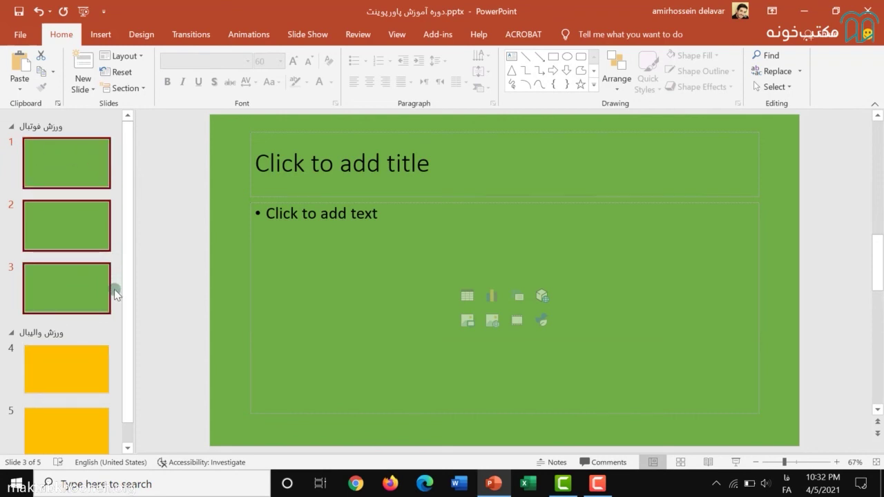
key("ctrl")
left_click(55, 171, "ctrl")
left_click(61, 219, "ctrl")
left_click(69, 275, "ctrl")
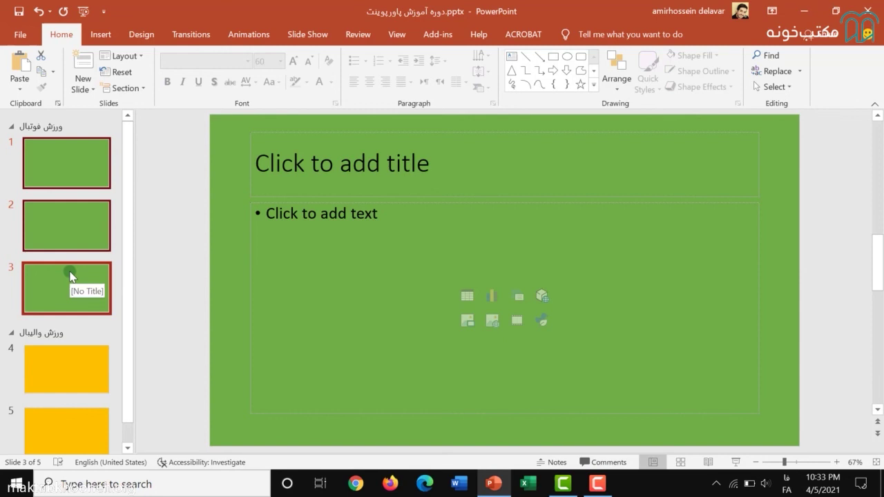
left_click(69, 161)
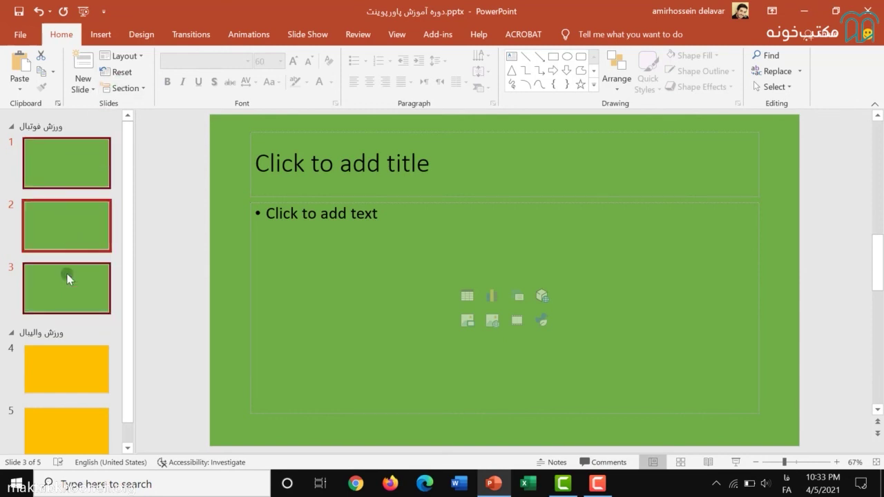
left_click(138, 58)
left_click(137, 102)
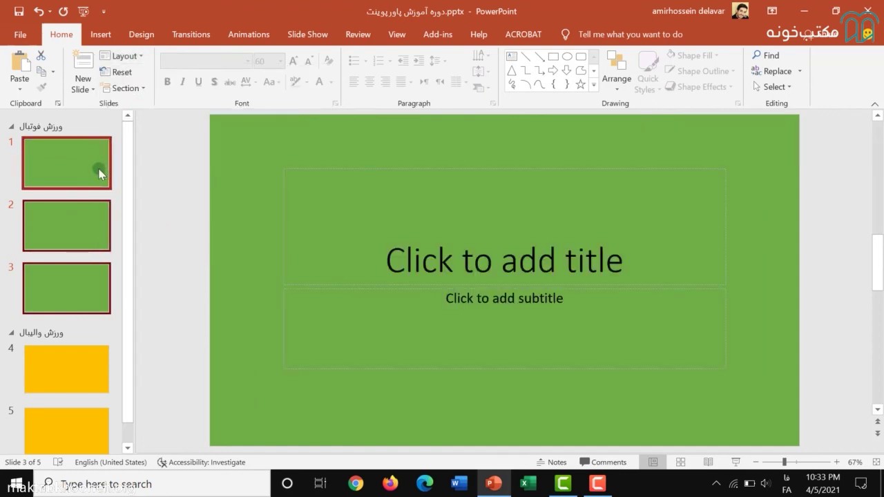
Review the new layouts on slides 1–3, then select yellow slides 4 and 5.
left_click(99, 171)
left_click(92, 231)
left_click(87, 285)
scroll(78, 321, "down", 1)
left_click(78, 356)
left_click(71, 401, "shift")
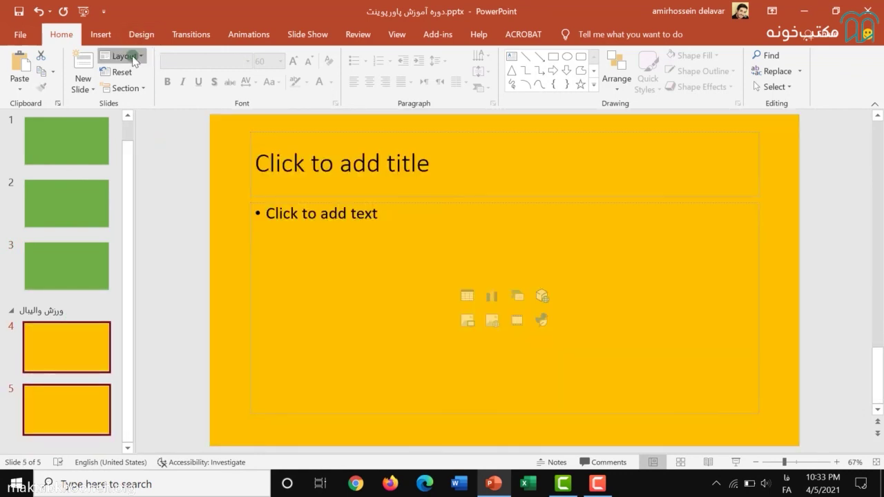
Apply the Comparison layout to yellow slides 4 and 5, then view slide 4.
left_click(121, 56)
left_click(209, 166)
left_click(87, 351)
left_click(81, 387)
left_click(87, 337)
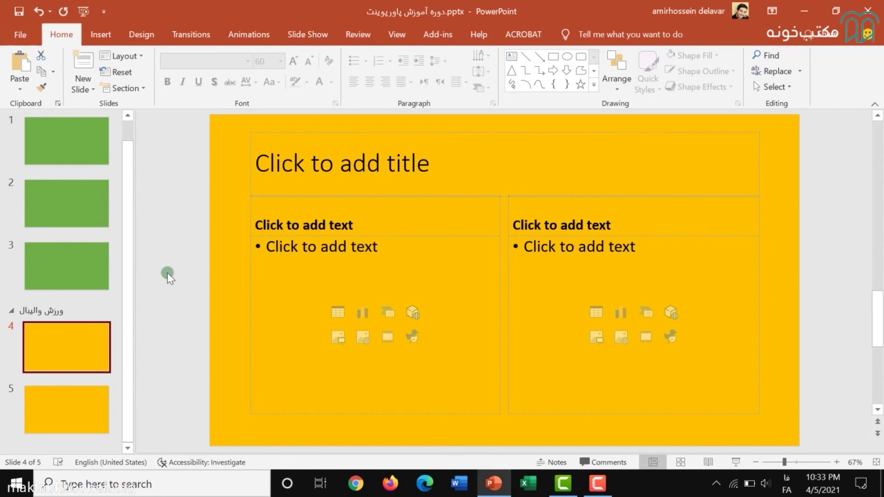
Browse the Design and Insert tabs, return to Home, and recheck slide 4's layout.
left_click(141, 34)
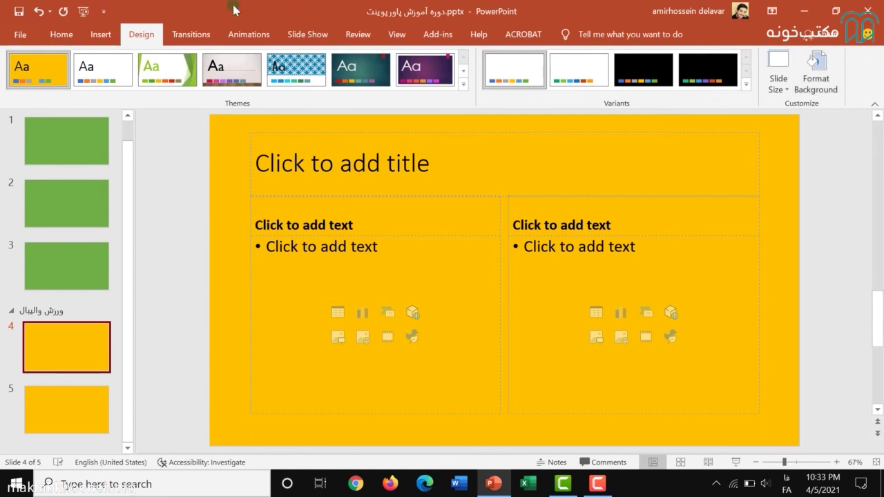
left_click(87, 36)
left_click(62, 34)
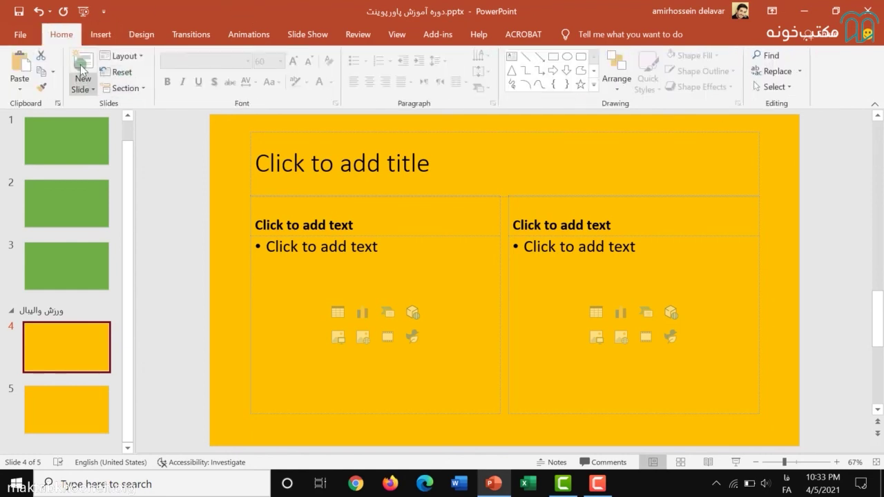
left_click(126, 57)
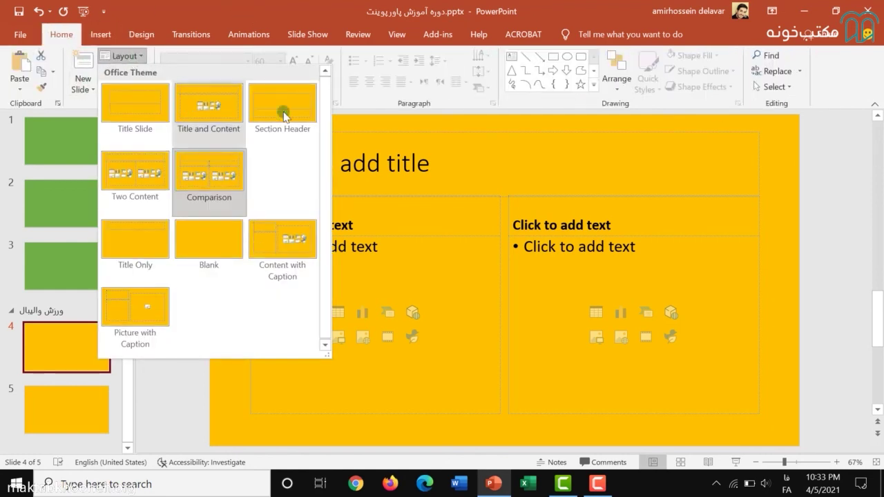
left_click(137, 50)
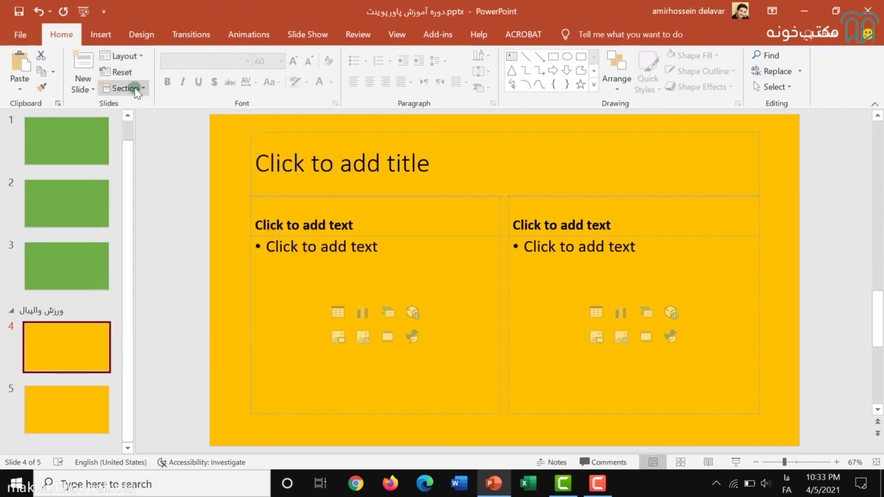